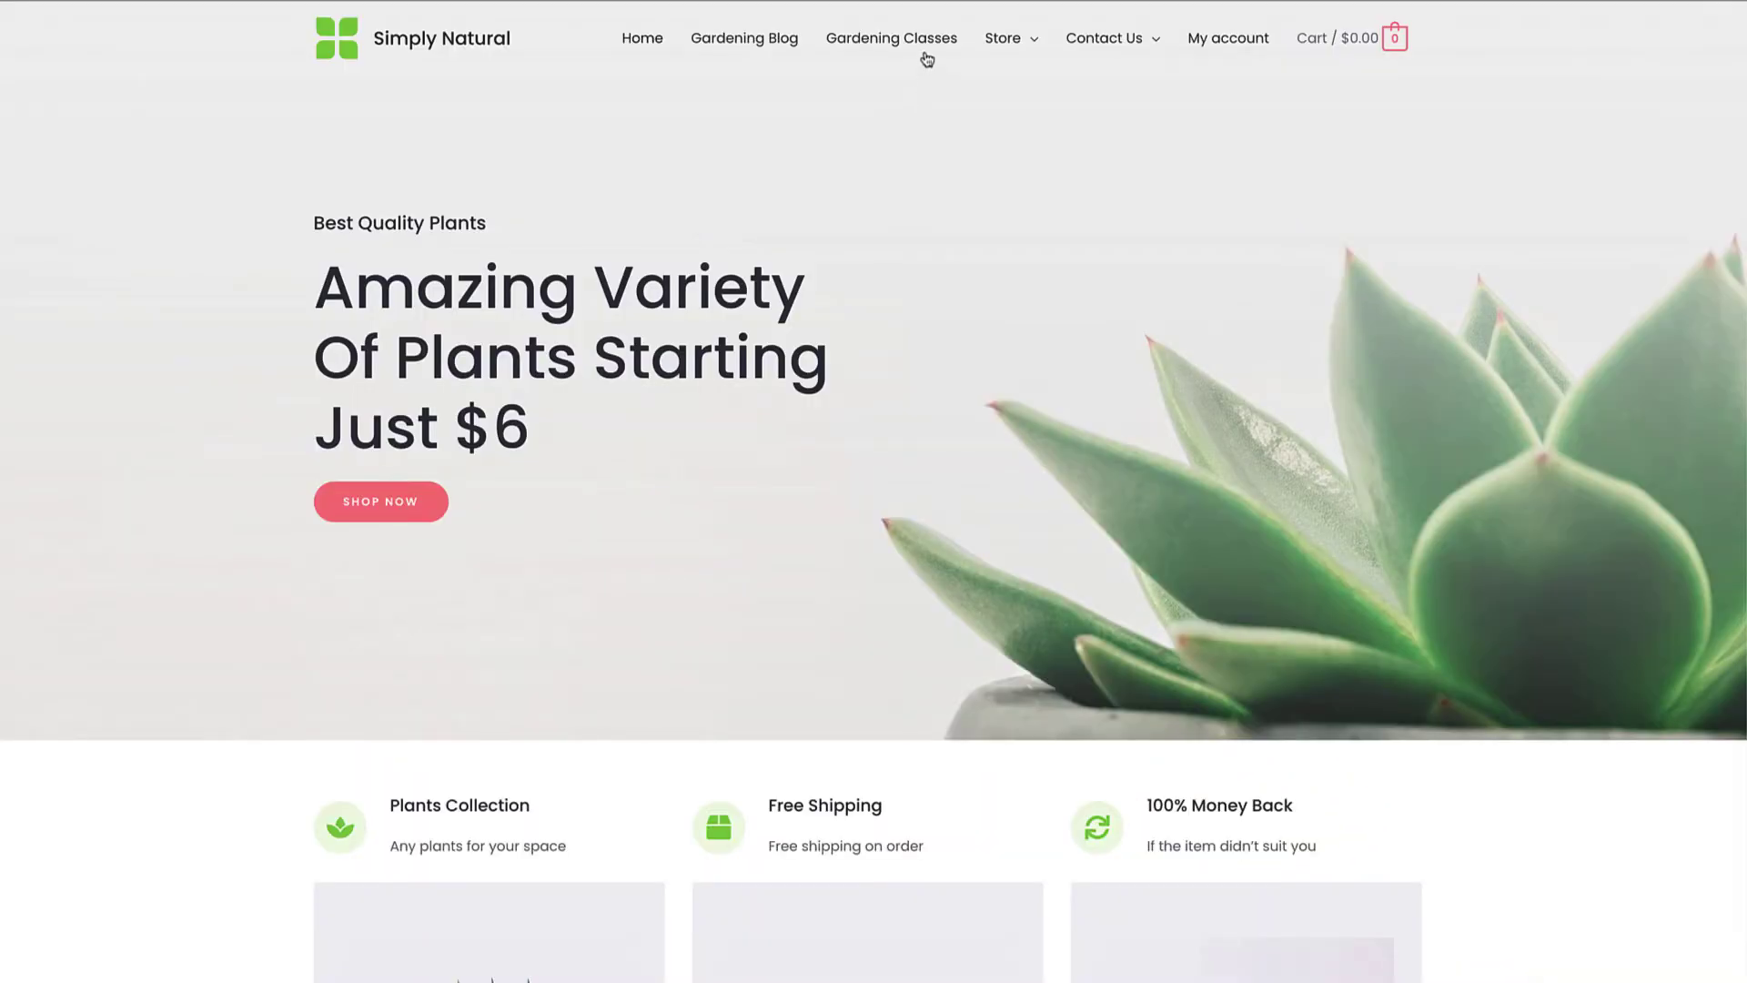
# - Open the Gardening Classes page from the site's top navigation to show the Hey Seattle popup
pyautogui.click(928, 47)
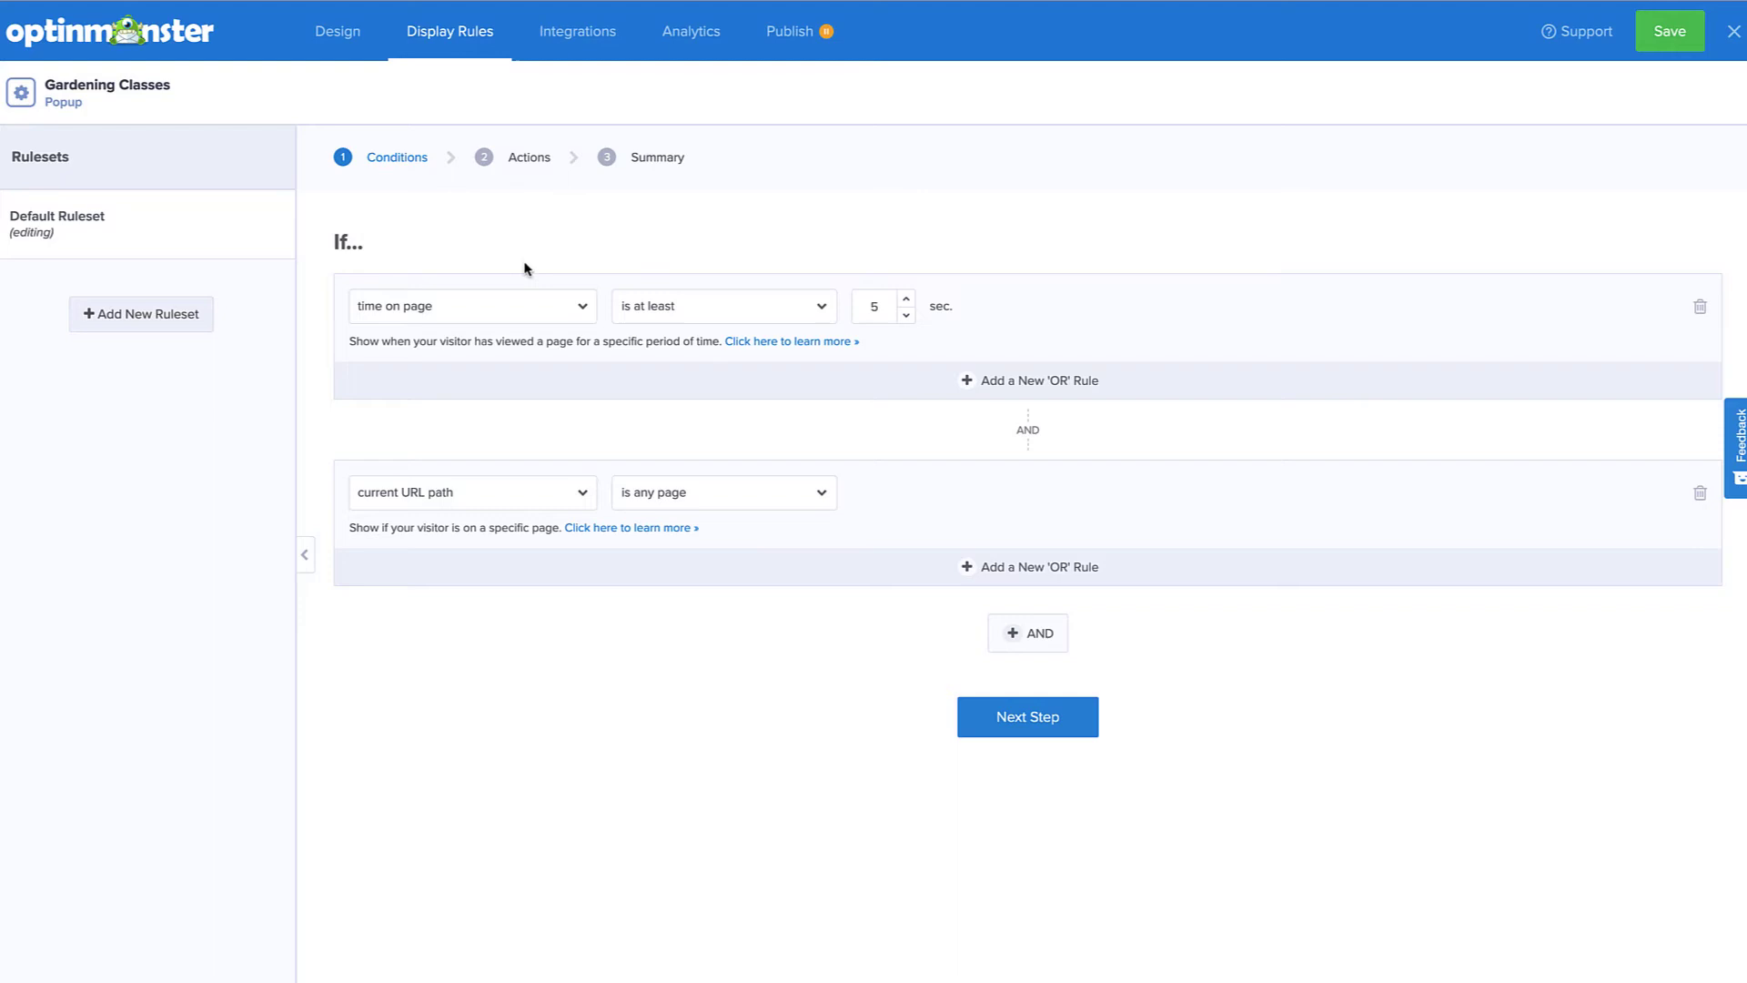
# - Open the rule-type picker for the first 'time on page' display condition
pyautogui.click(528, 308)
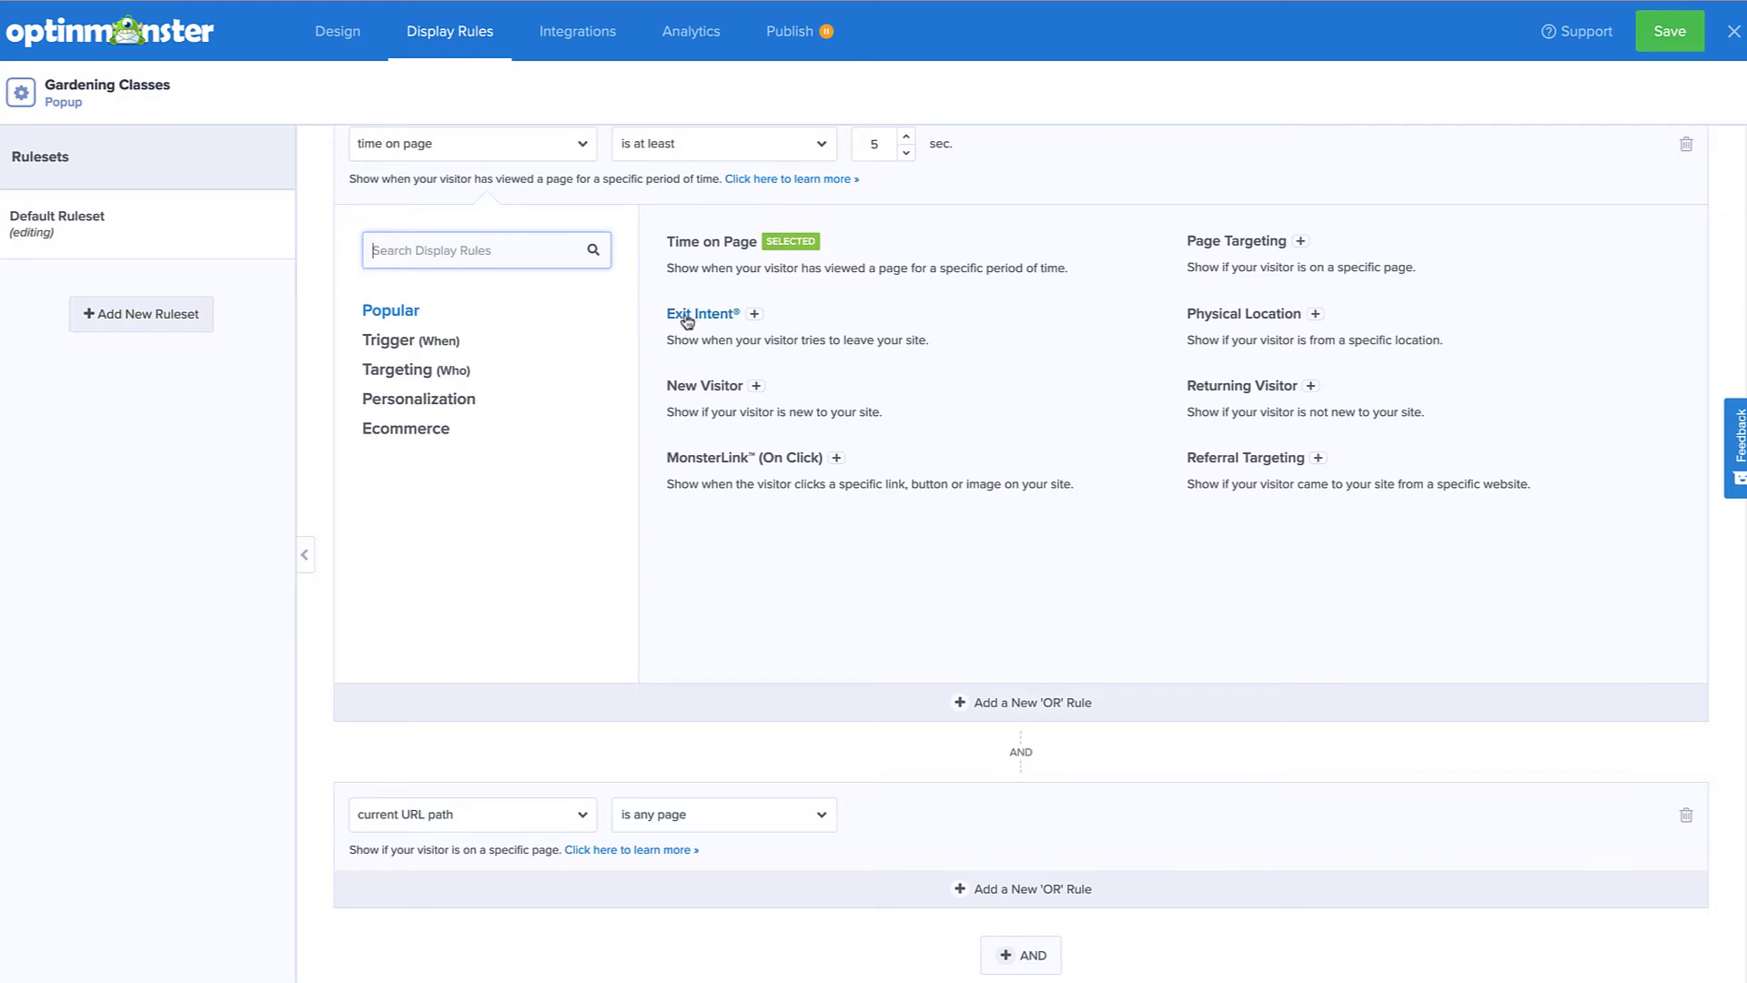
# - Set the rule to Physical Location 'is' Seattle, Washington, United States (US)
pyautogui.click(1201, 318)
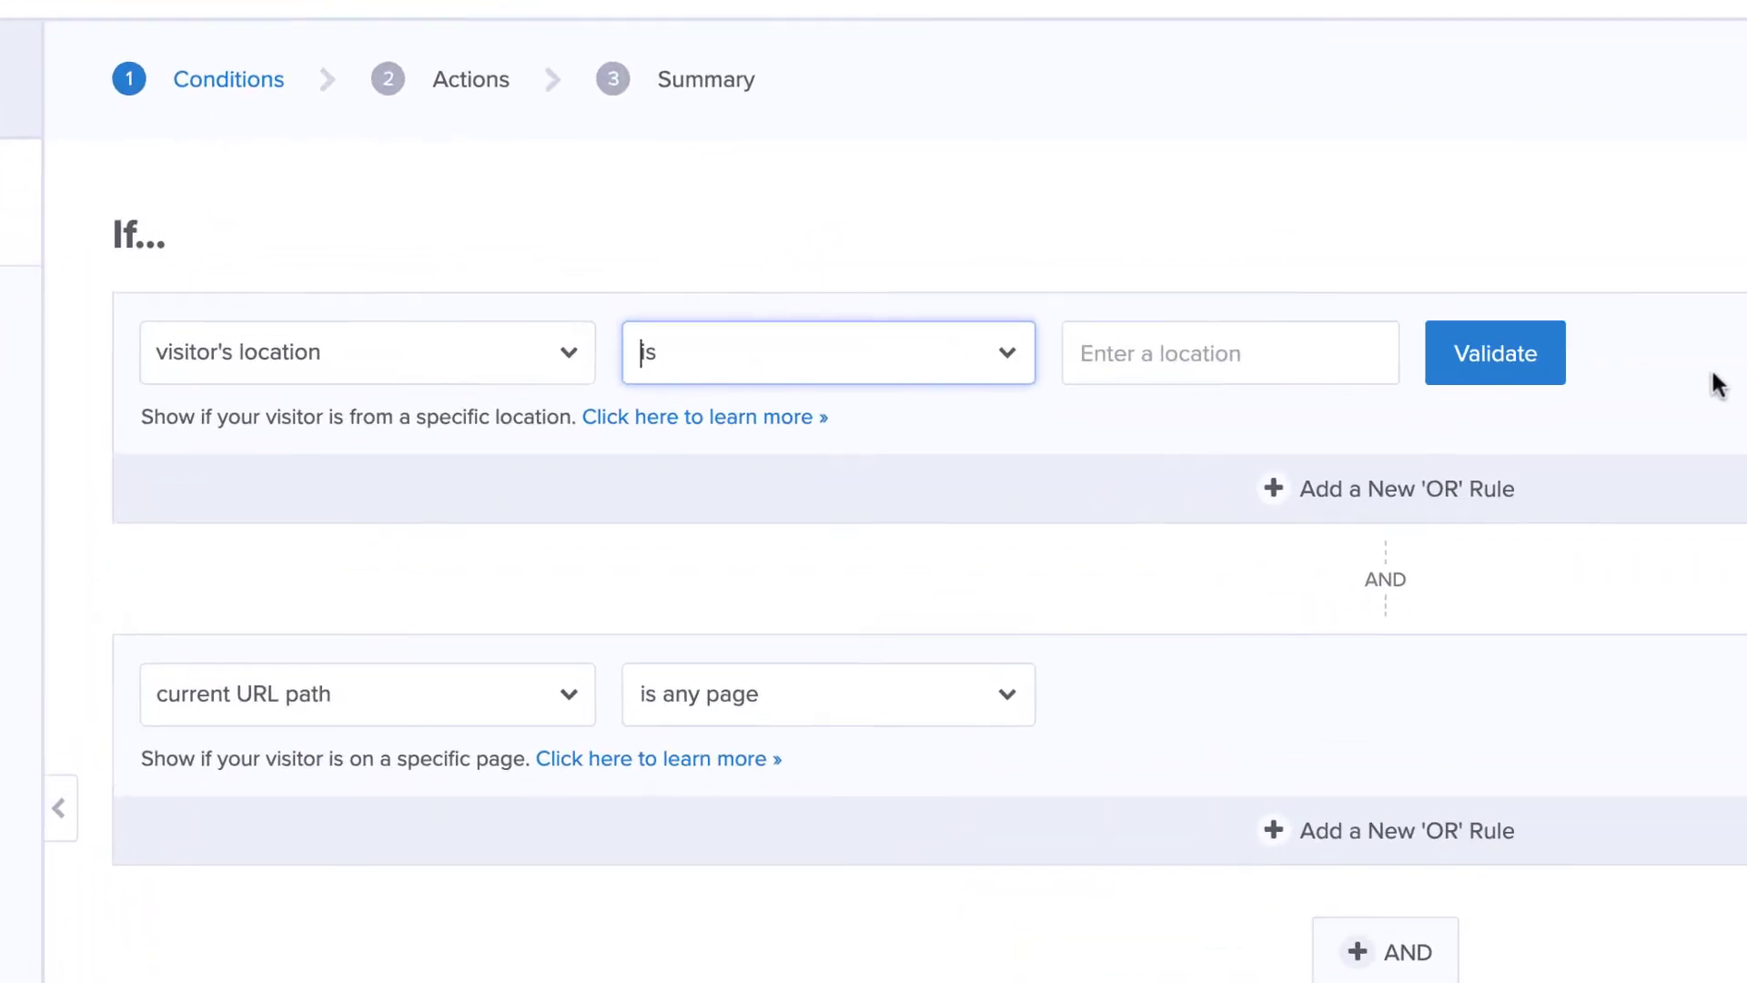
pyautogui.click(838, 322)
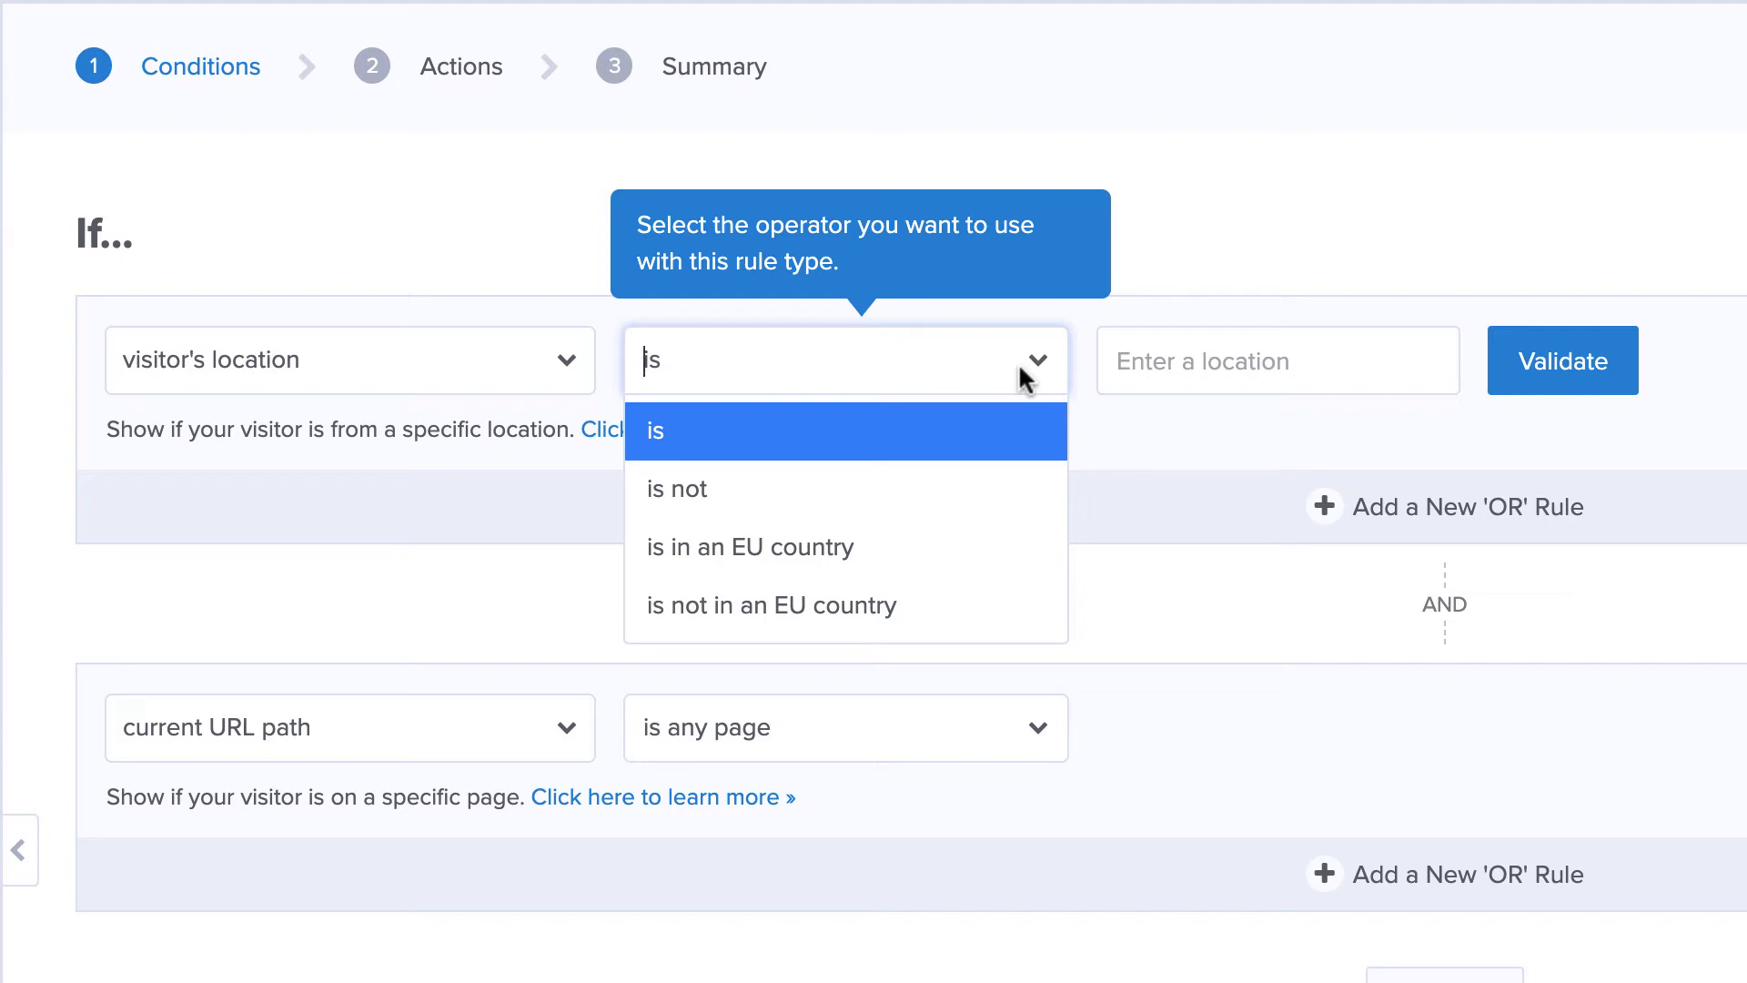
pyautogui.click(1001, 435)
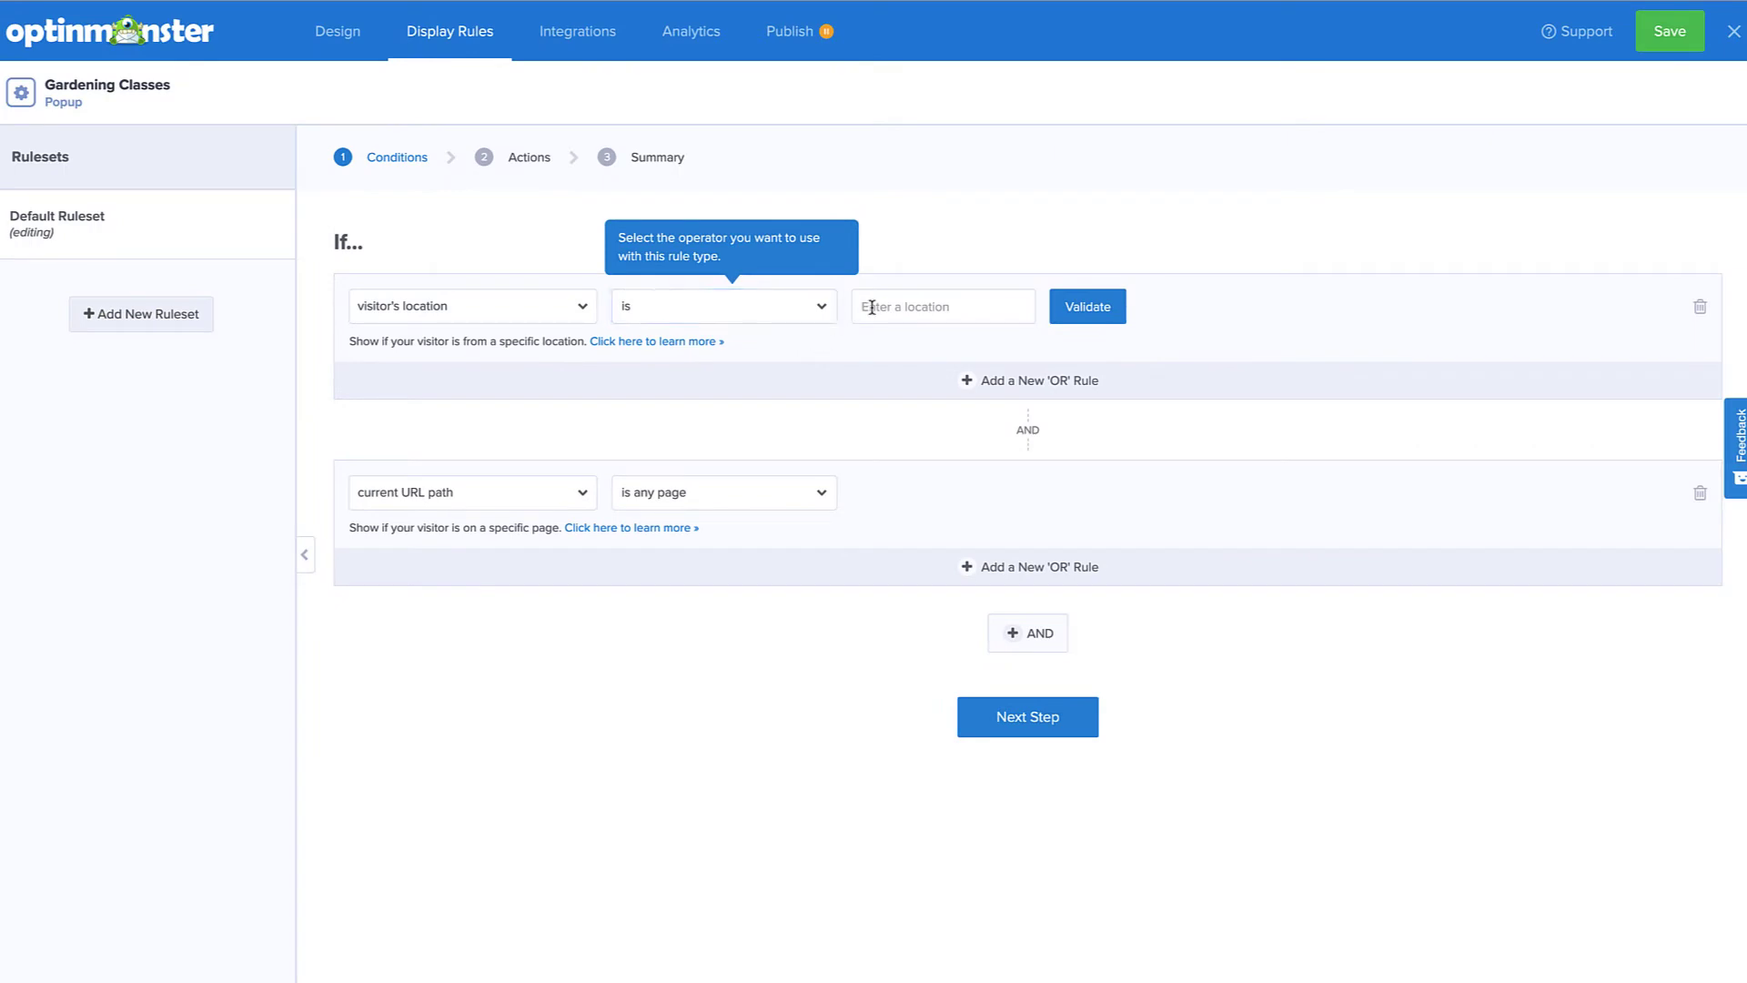
pyautogui.click(872, 308)
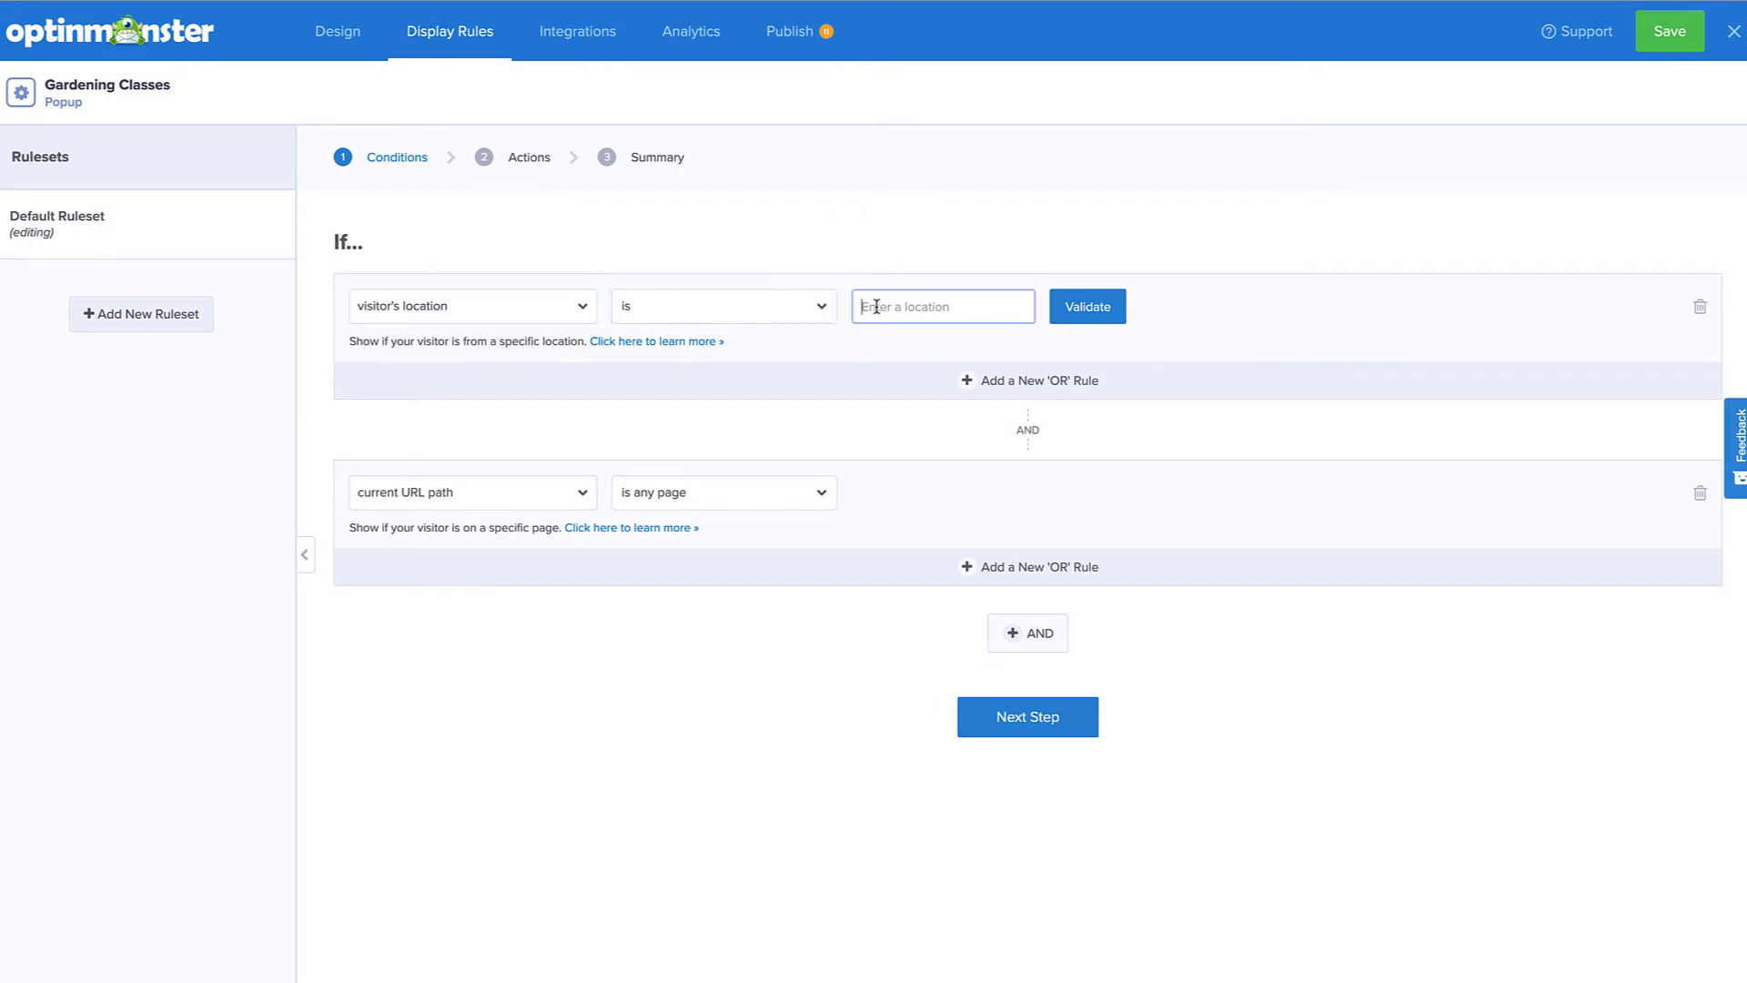
pyautogui.write('Seattle')
pyautogui.click(1073, 314)
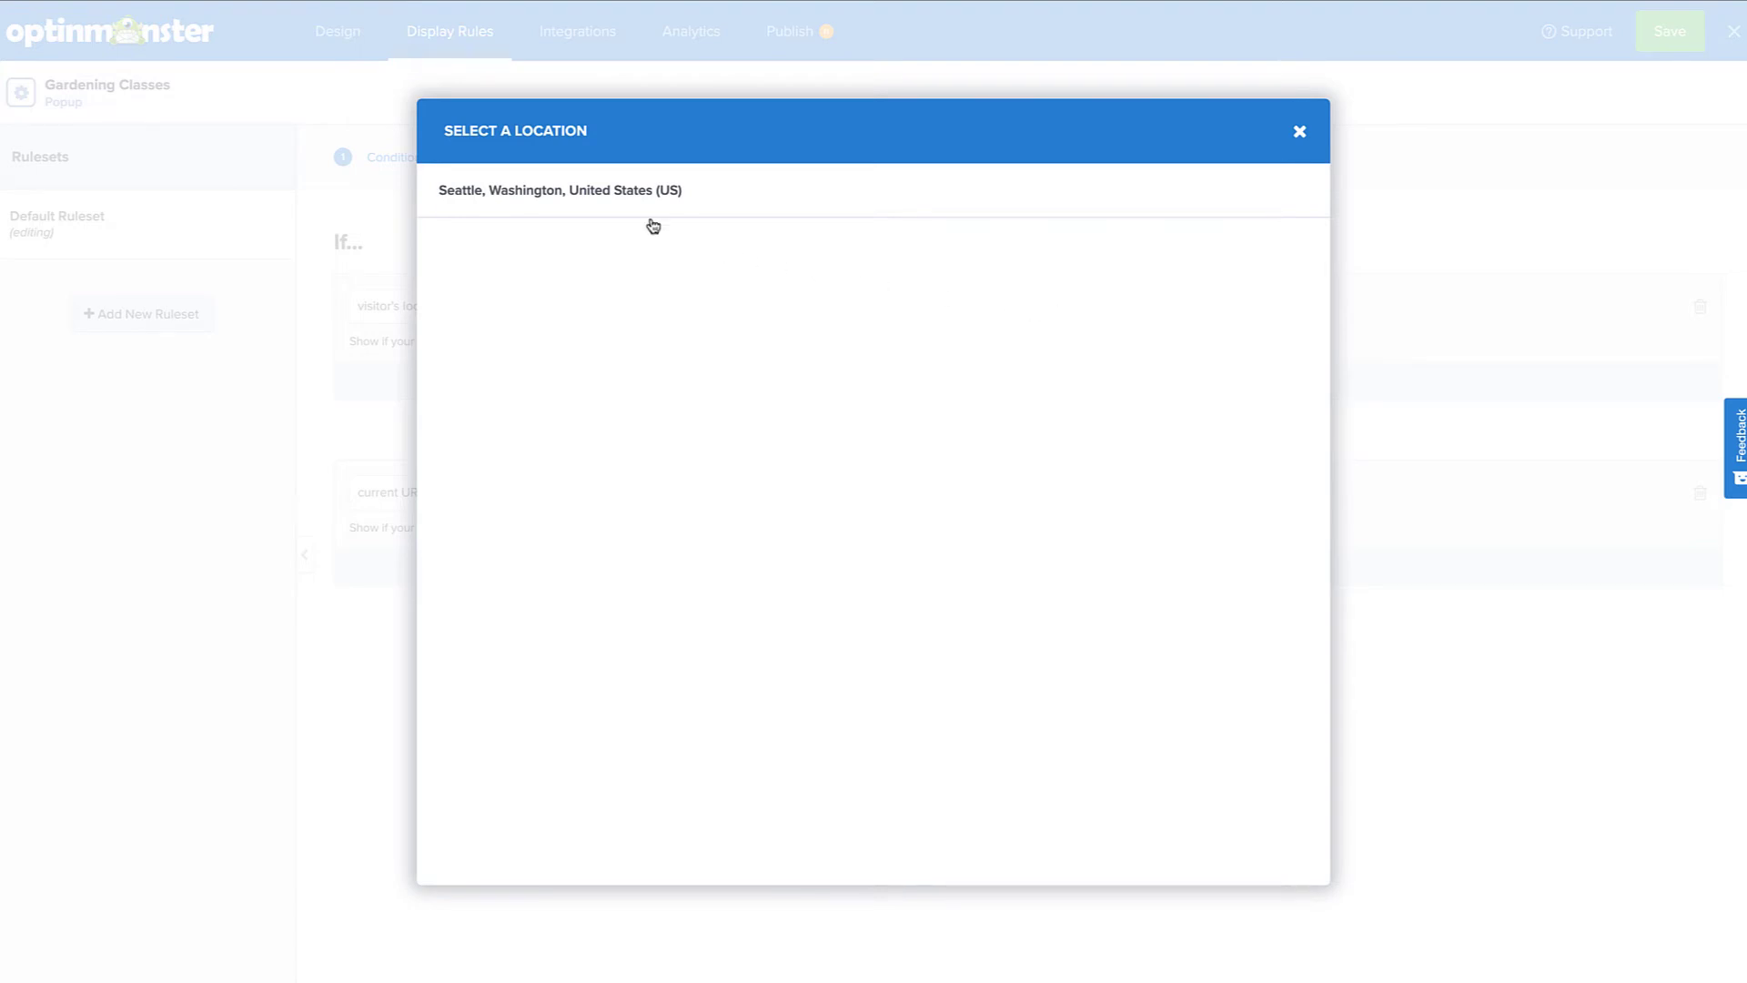
pyautogui.click(637, 196)
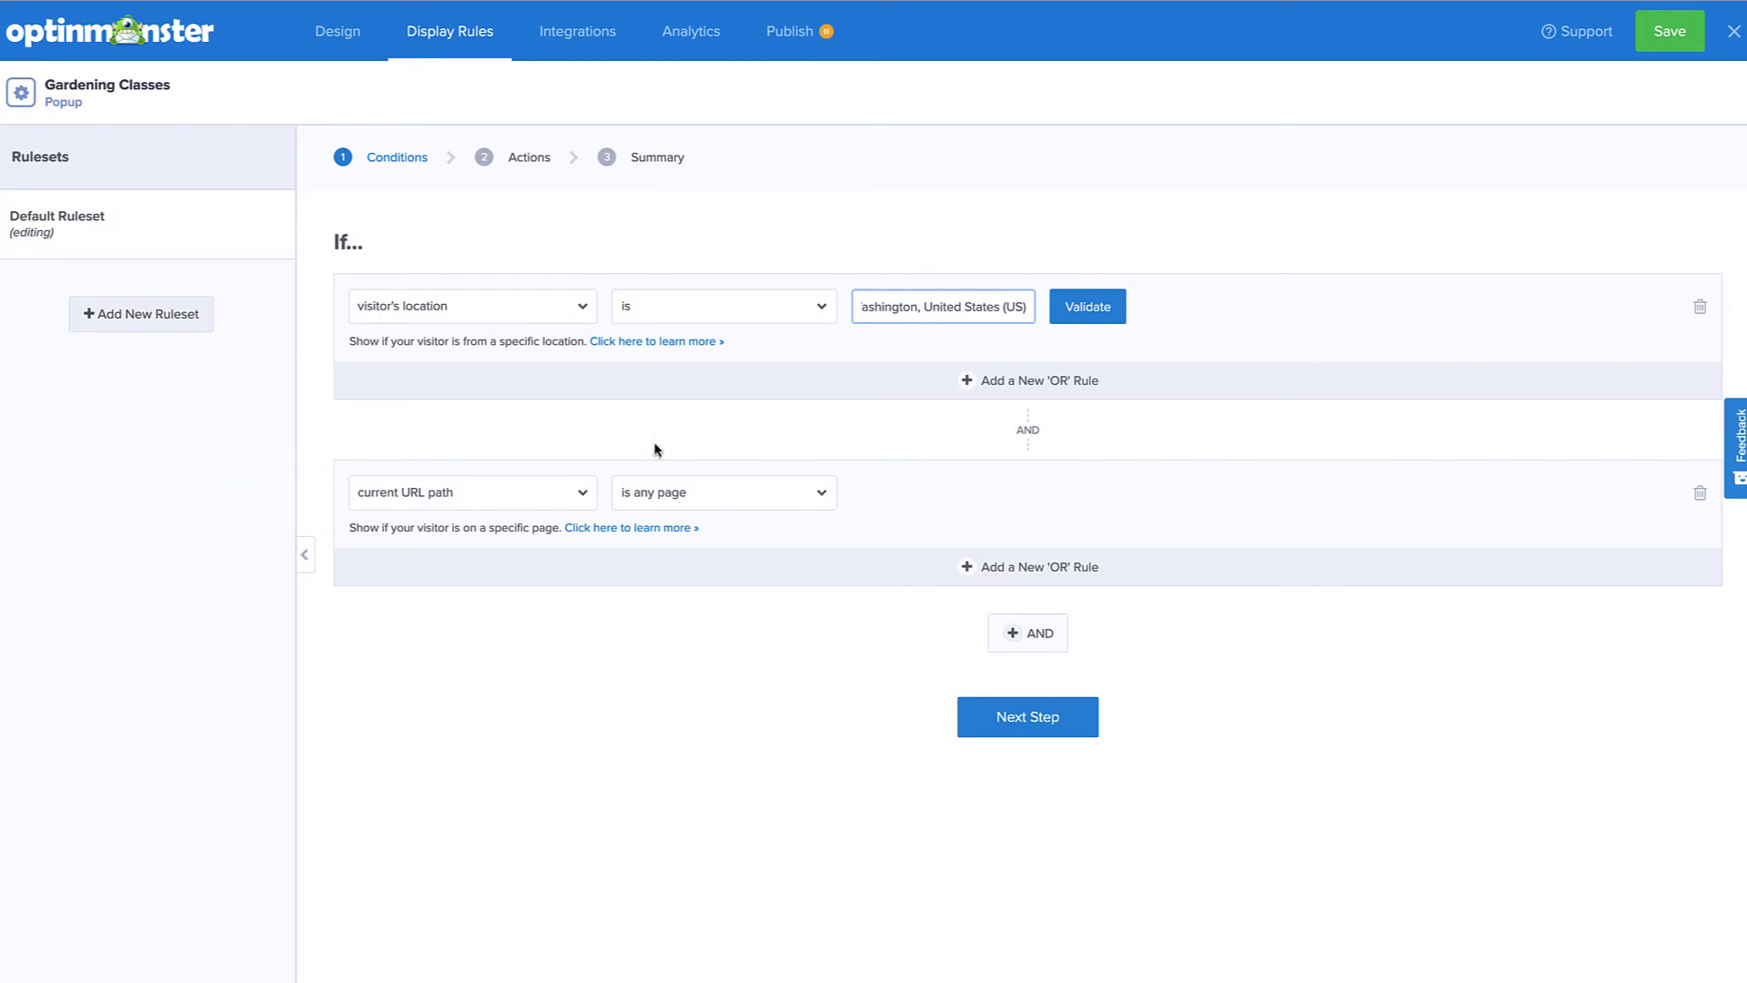
# - Set the URL path condition to contains 'gardening-classes'
pyautogui.click(659, 483)
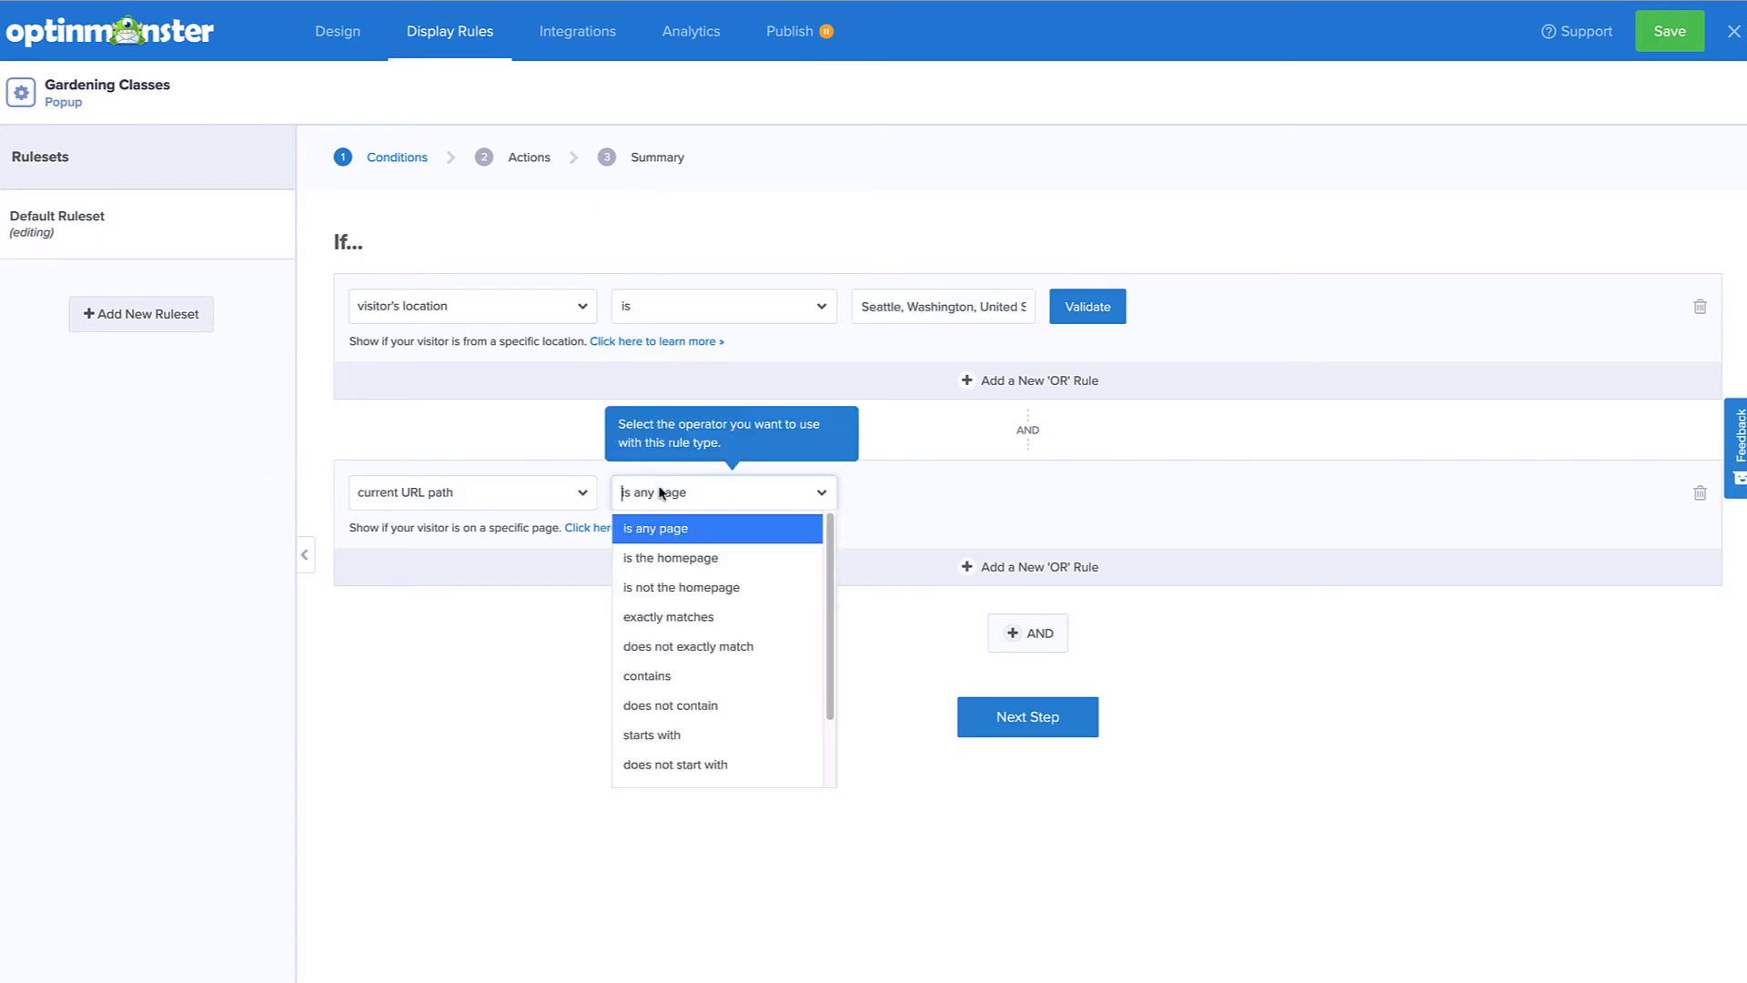
pyautogui.click(641, 673)
pyautogui.click(874, 495)
pyautogui.write('gardening-classes')
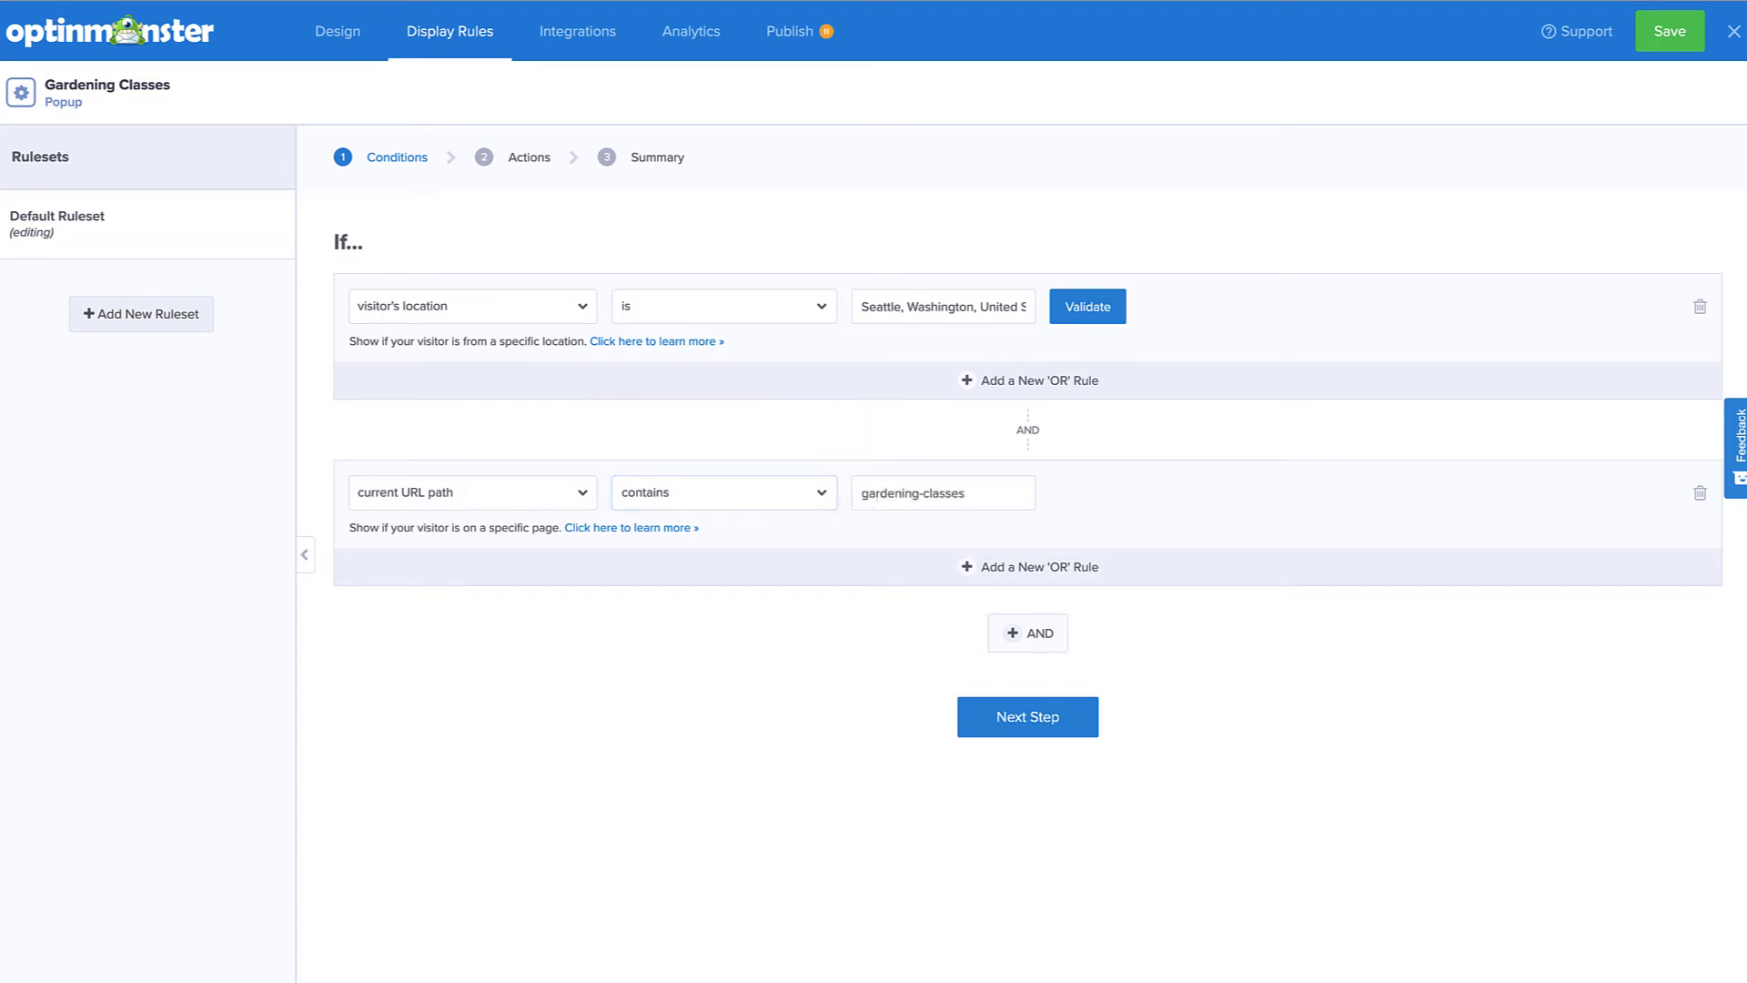
# - Give the popup the Bounce MonsterEffect with the Pong sound effect
pyautogui.click(1071, 715)
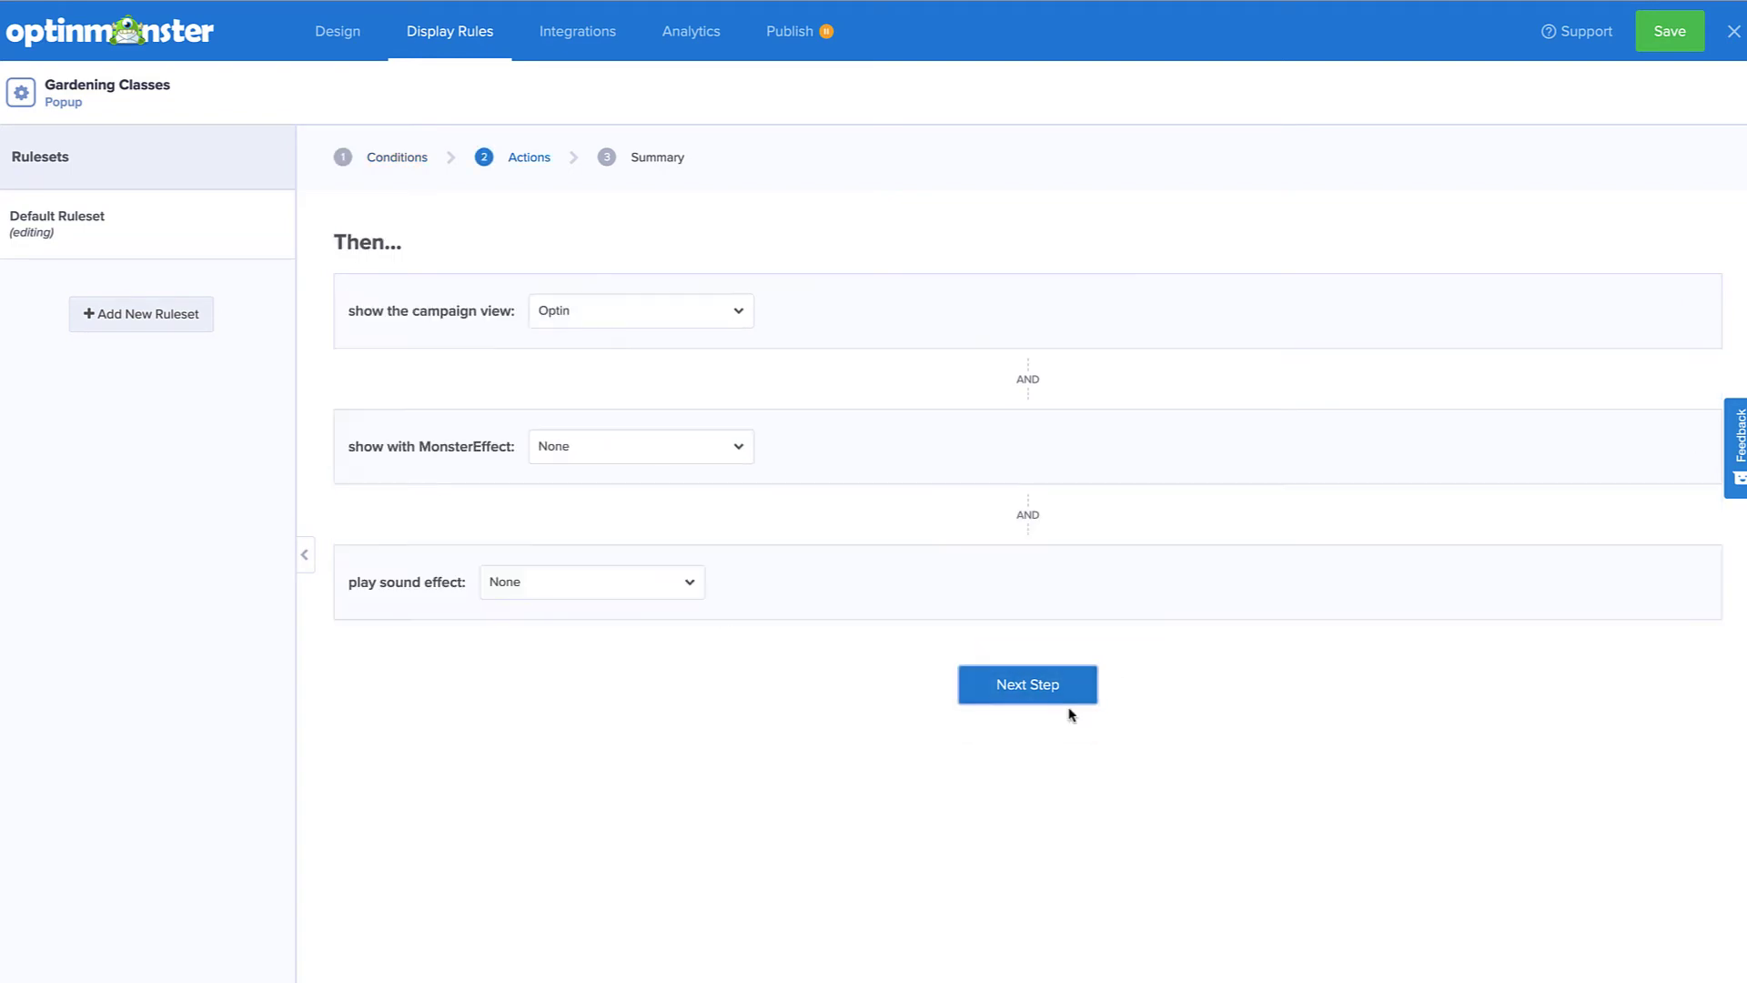
pyautogui.click(741, 455)
pyautogui.click(564, 511)
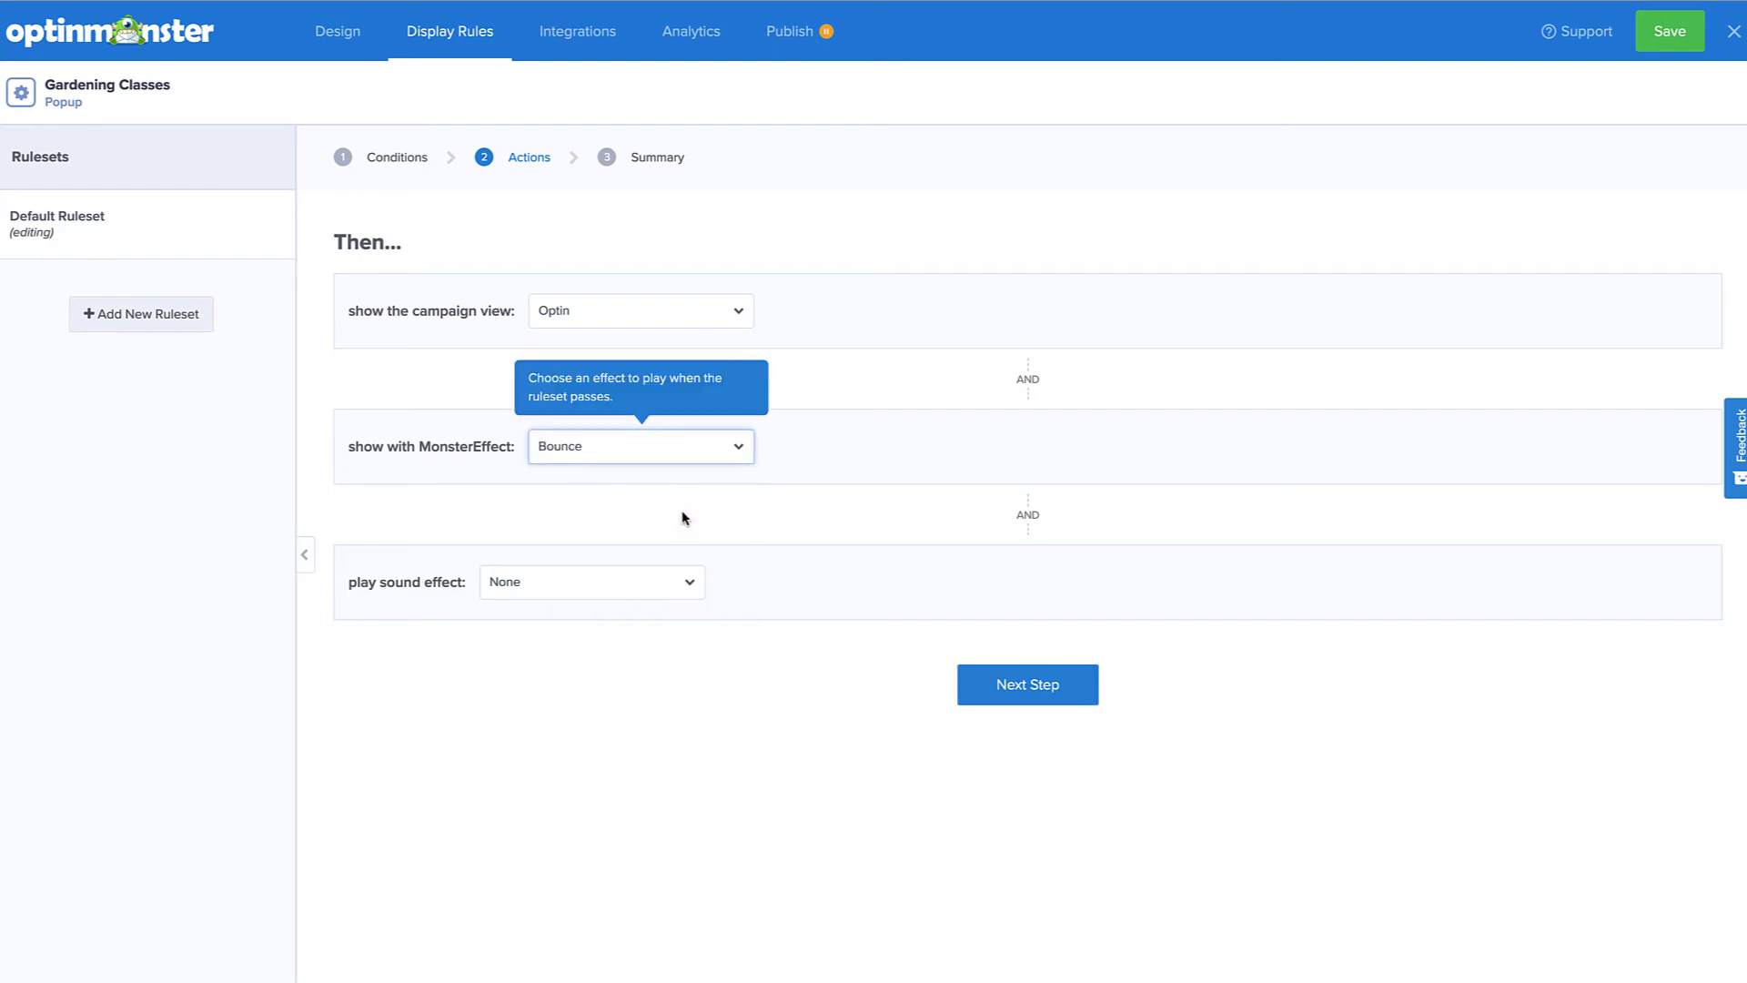
pyautogui.click(634, 582)
pyautogui.click(575, 675)
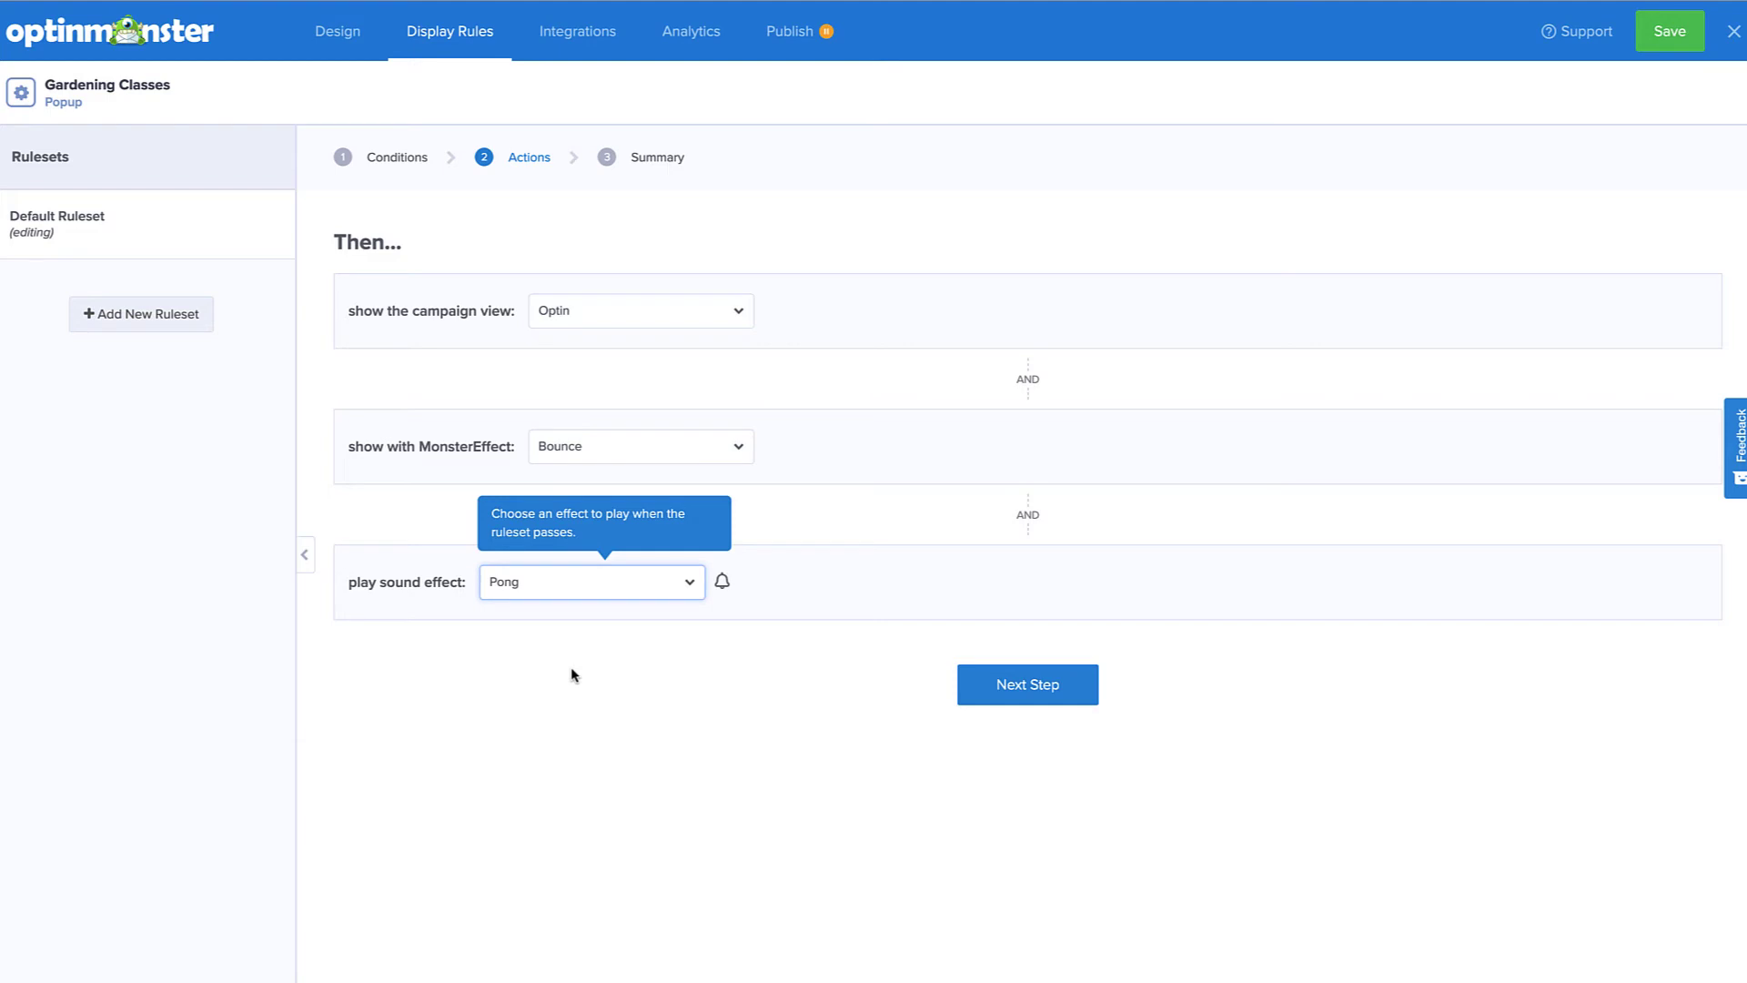
pyautogui.click(565, 55)
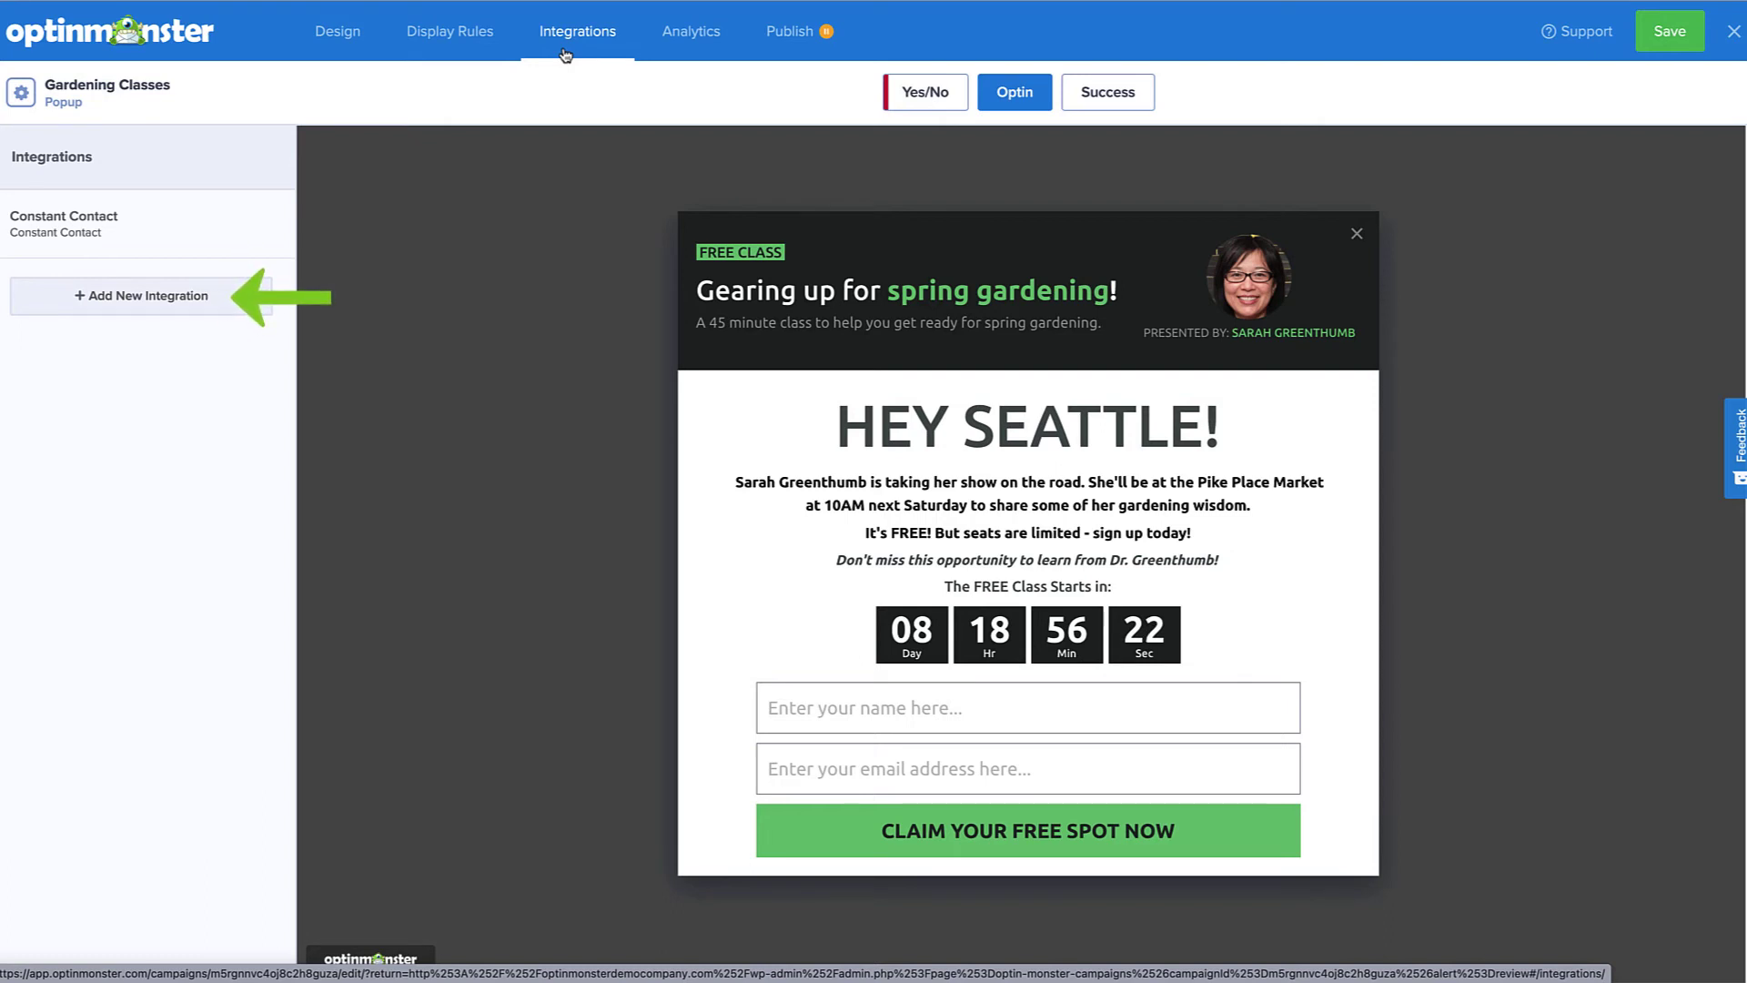
# - Add a new Monster Leads integration with the lead tag 'Seattle'
pyautogui.click(232, 289)
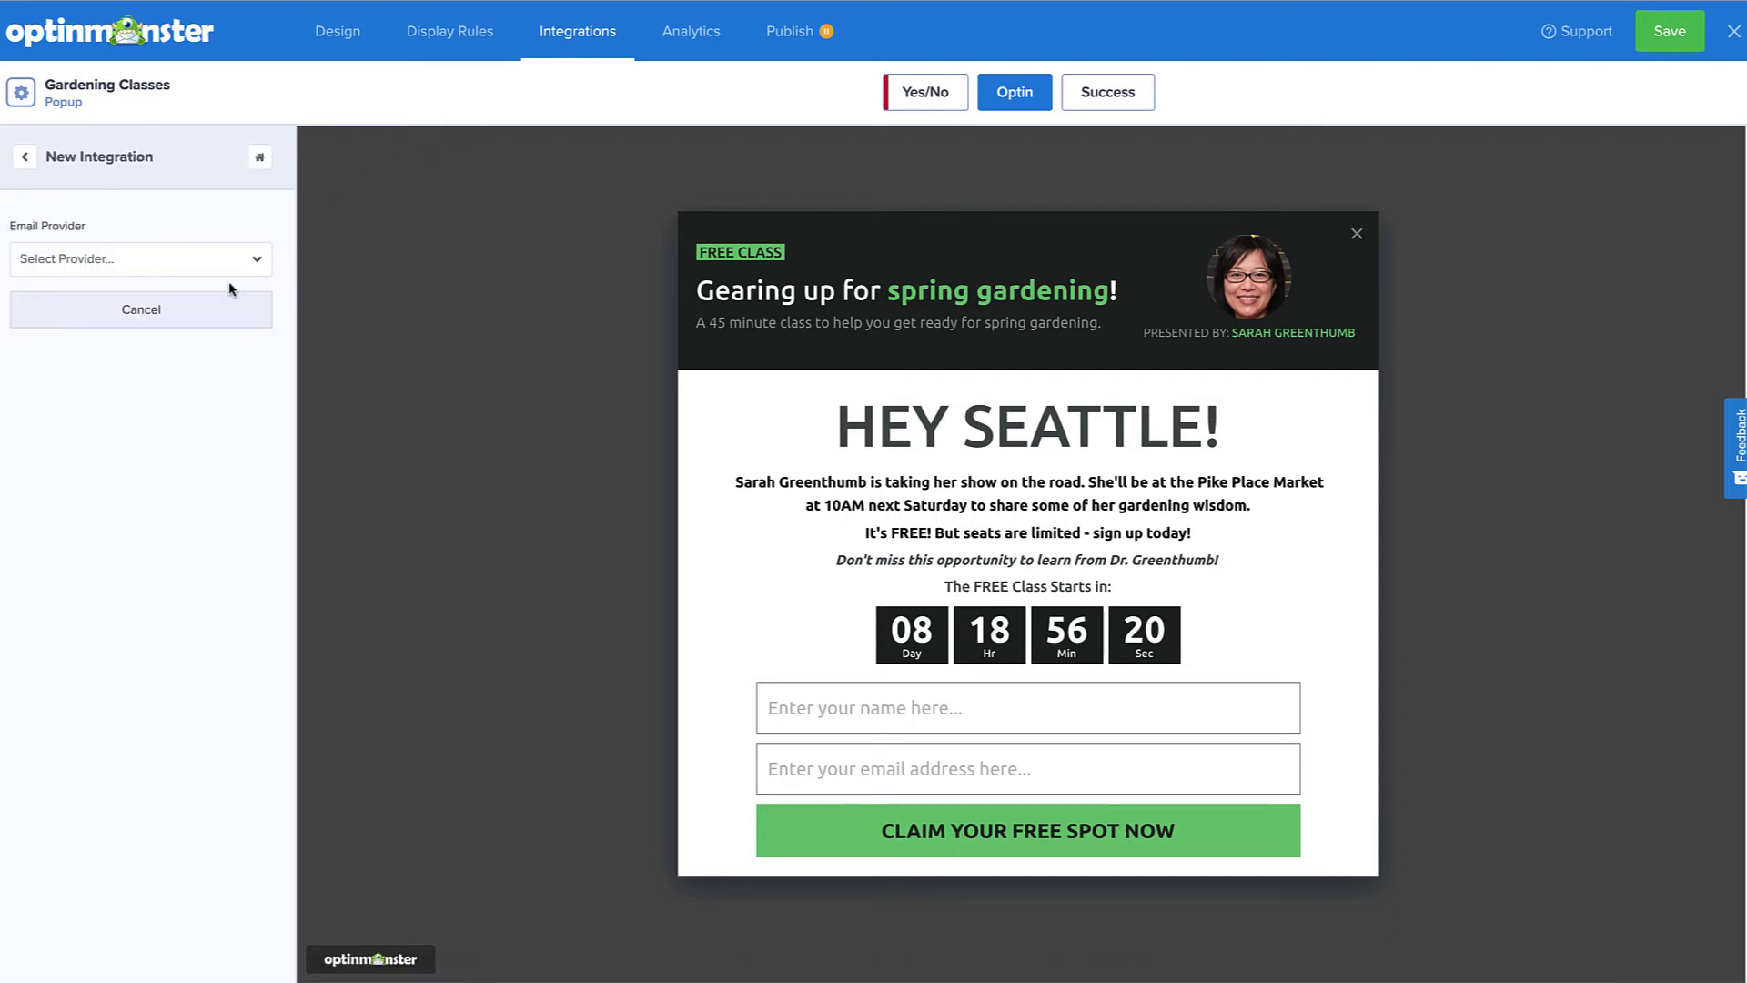
pyautogui.click(231, 271)
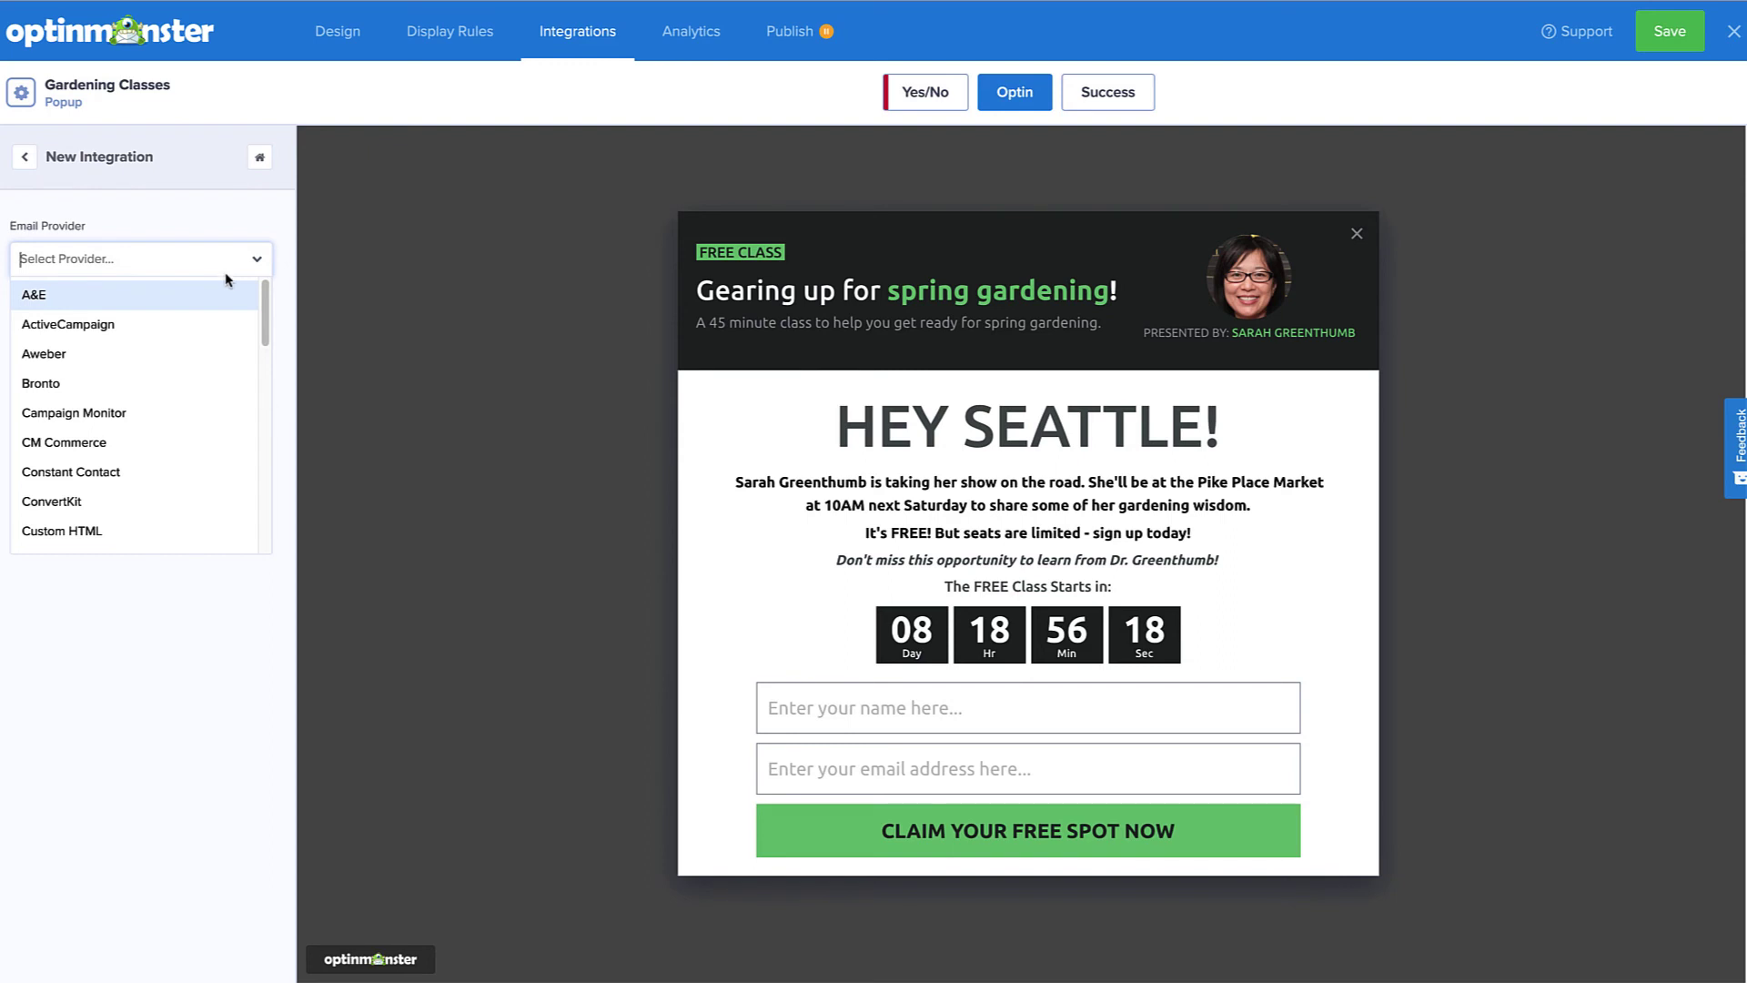
pyautogui.scroll(-5, 225, 306)
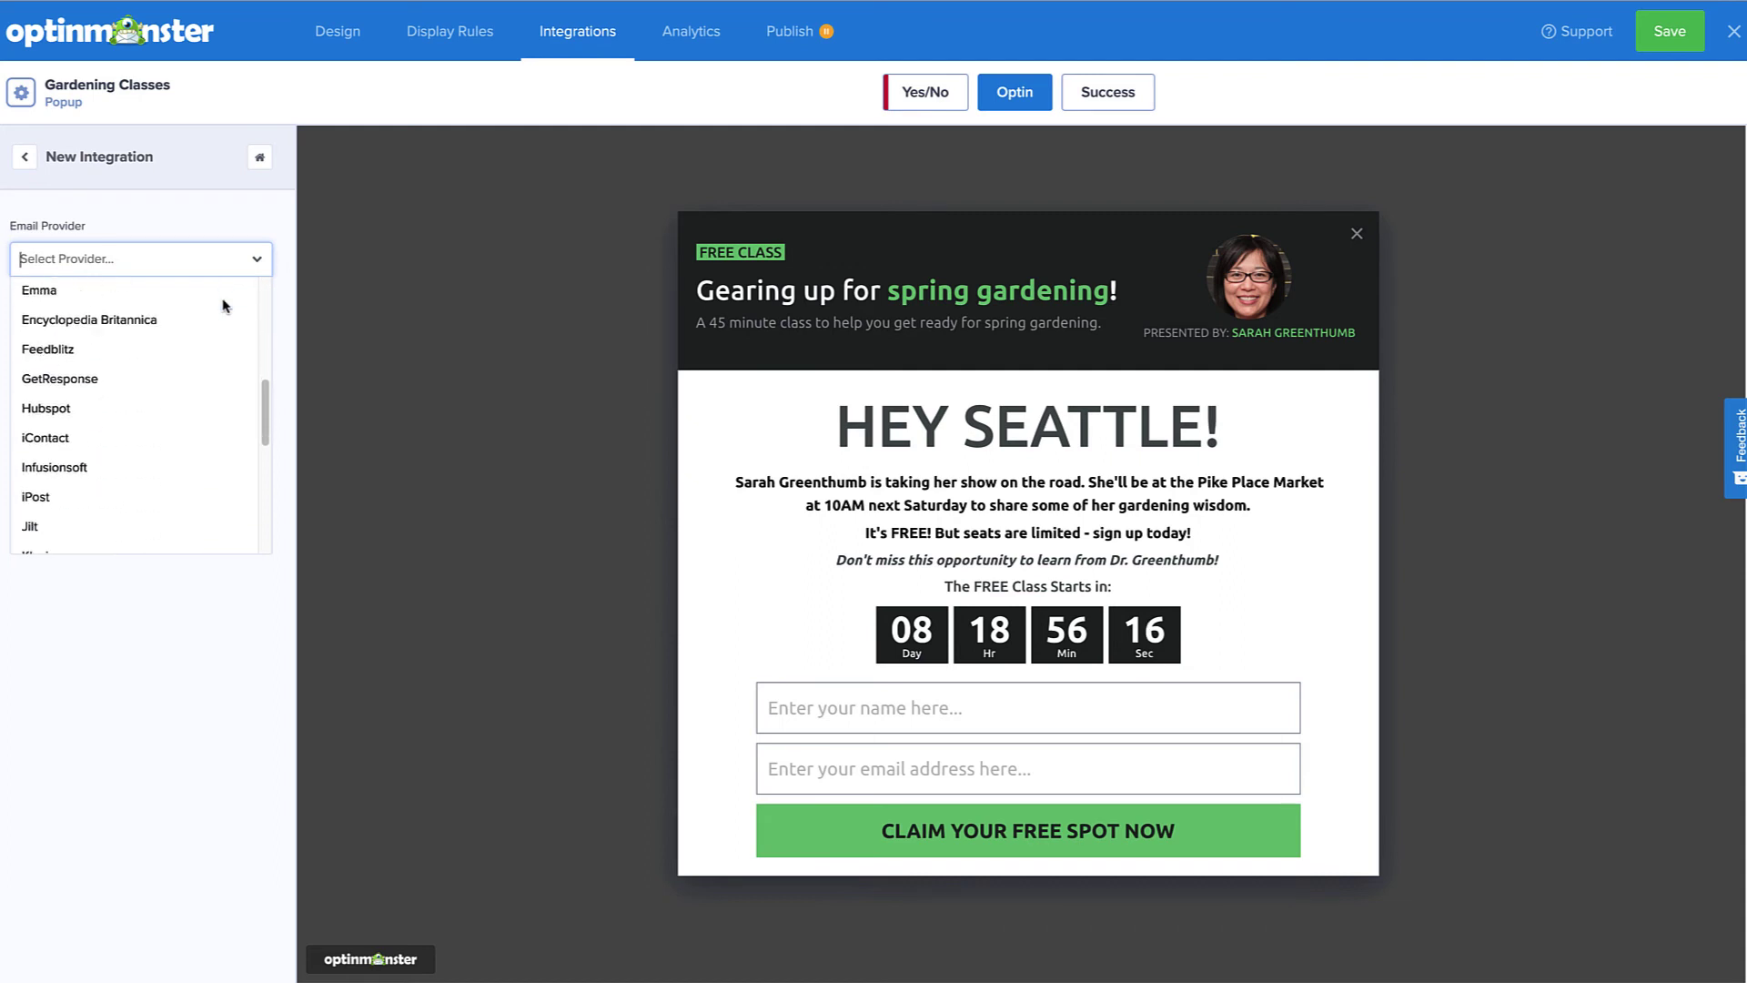
pyautogui.scroll(-1, 225, 306)
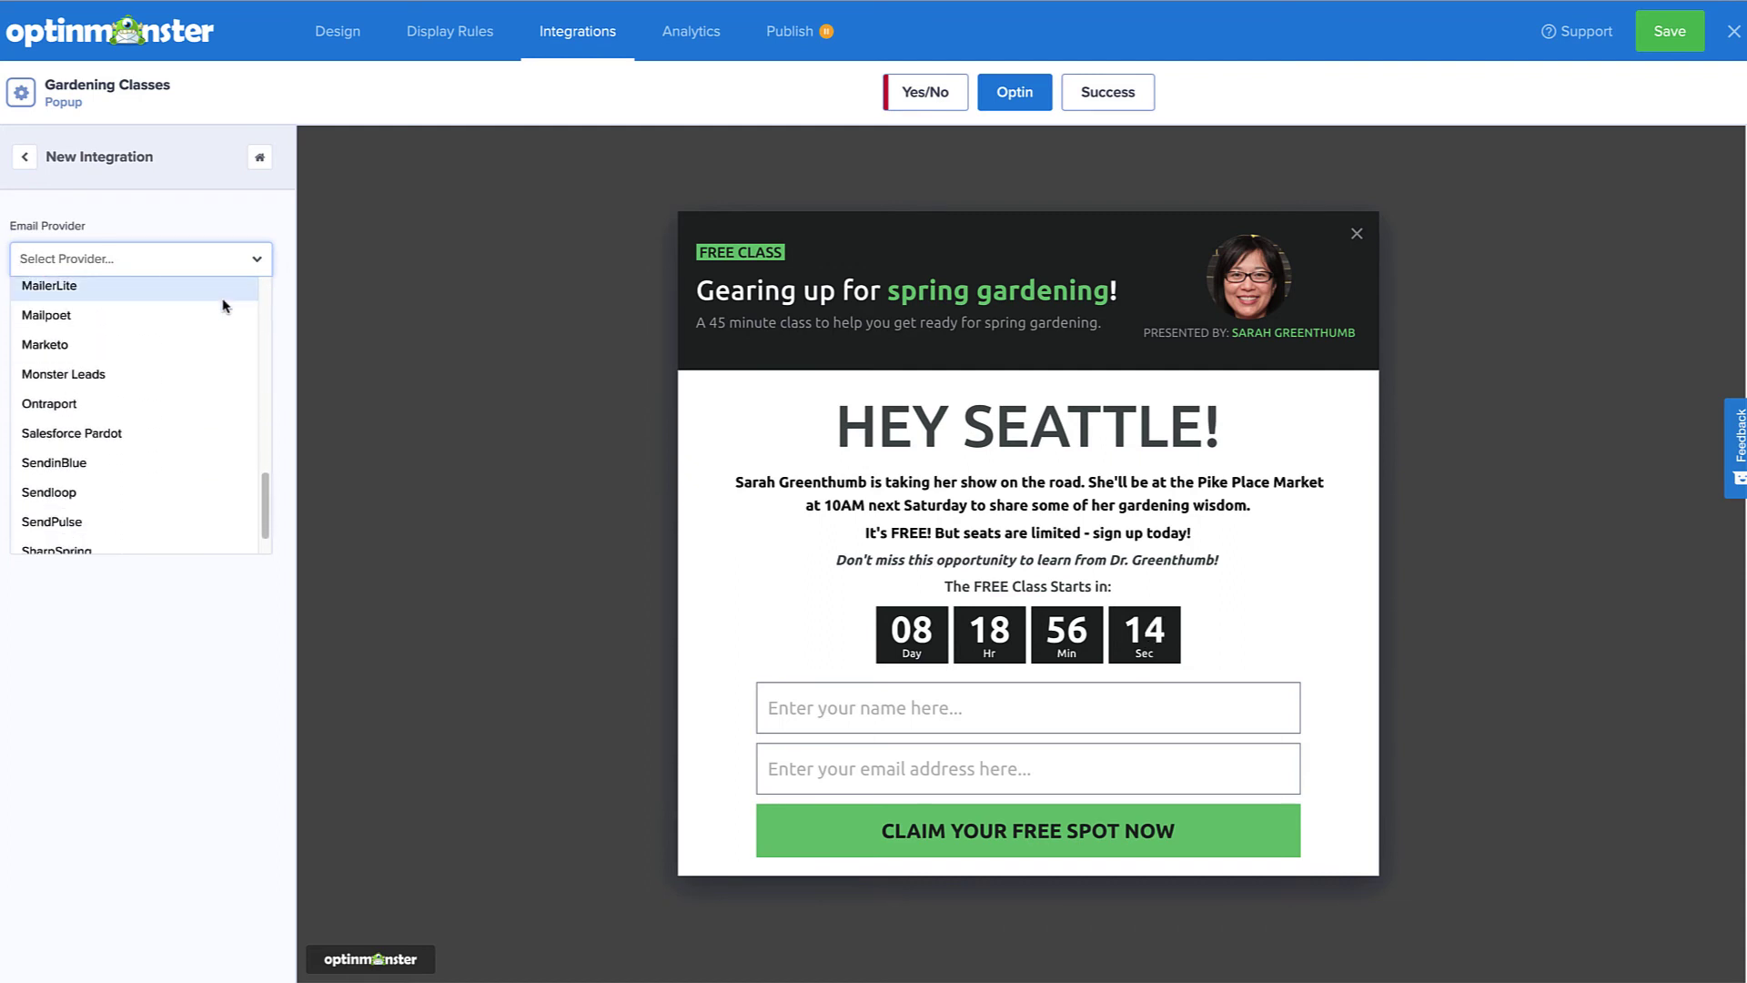
pyautogui.click(166, 366)
pyautogui.click(166, 371)
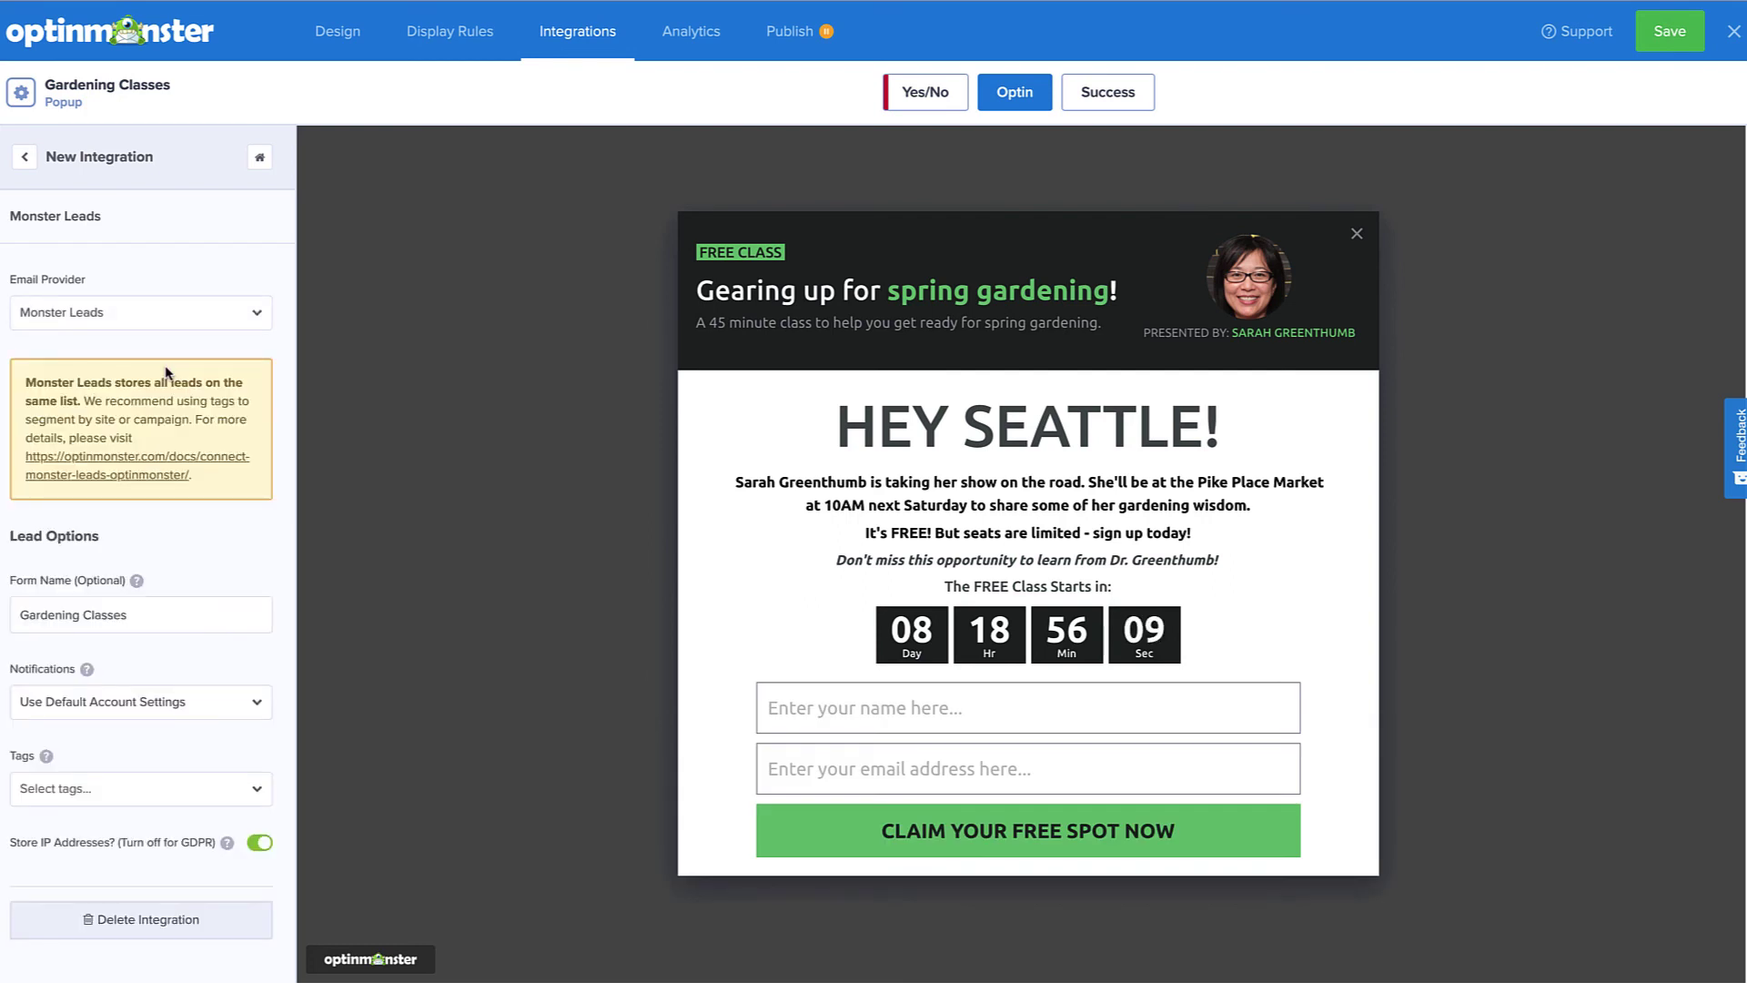
pyautogui.click(107, 793)
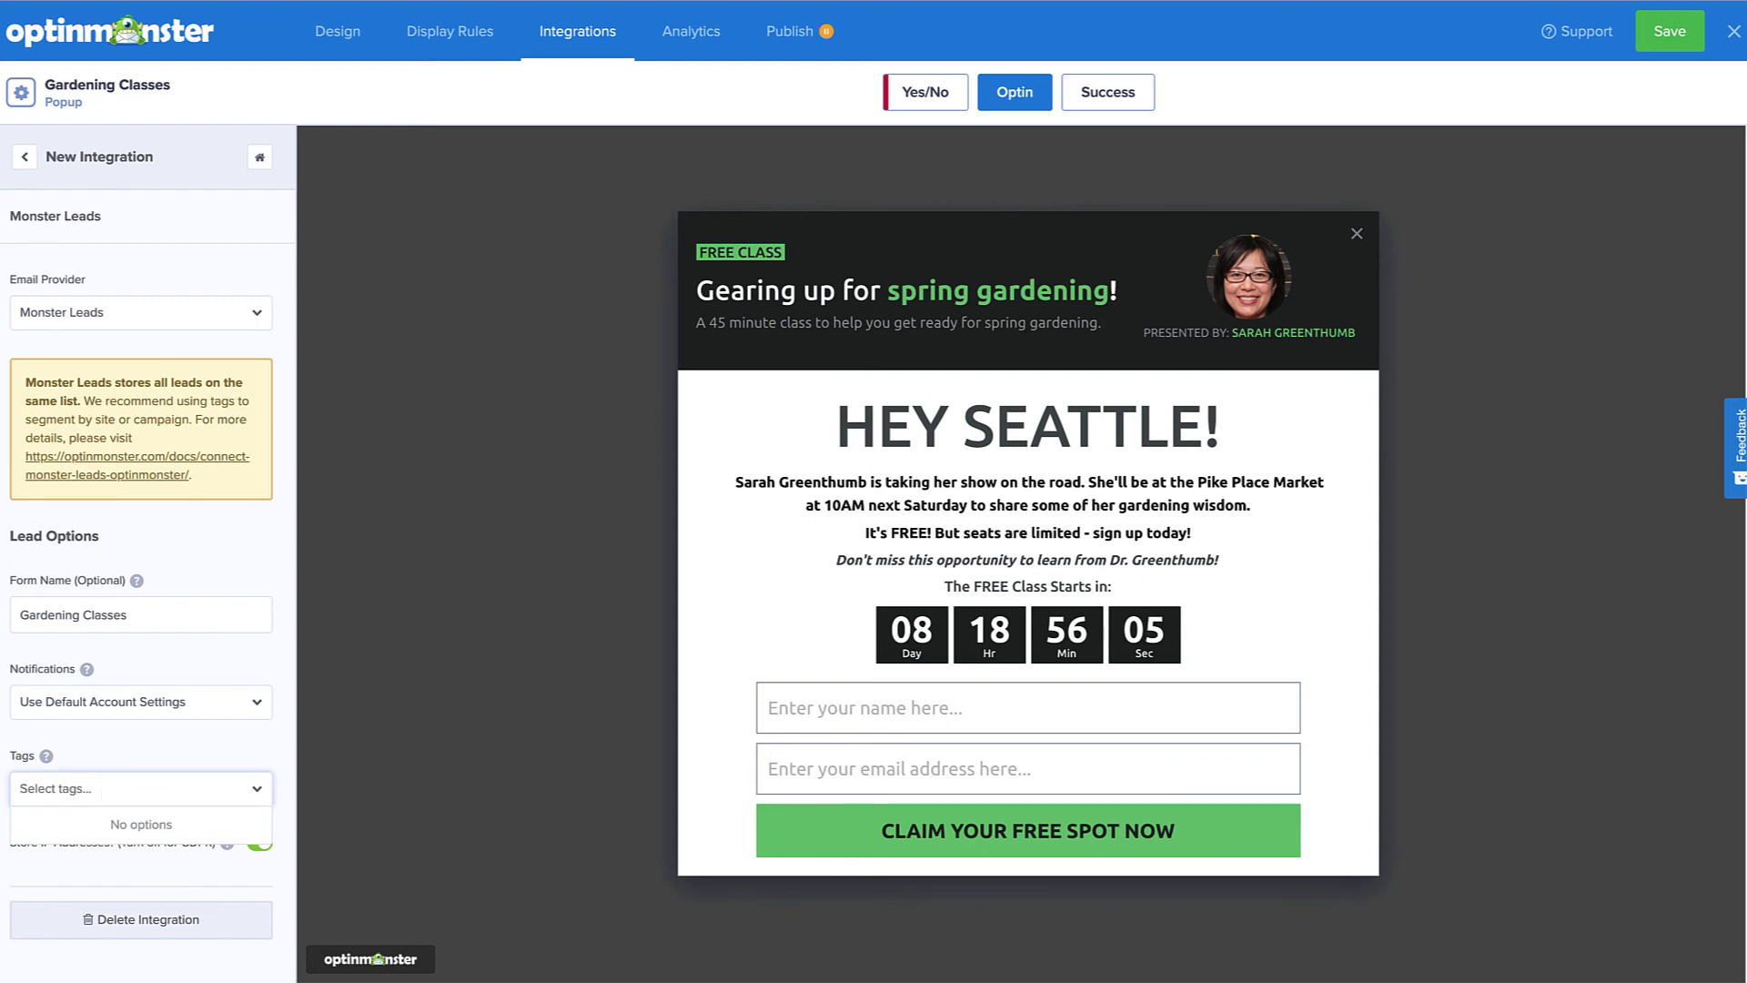
pyautogui.write('Seattle')
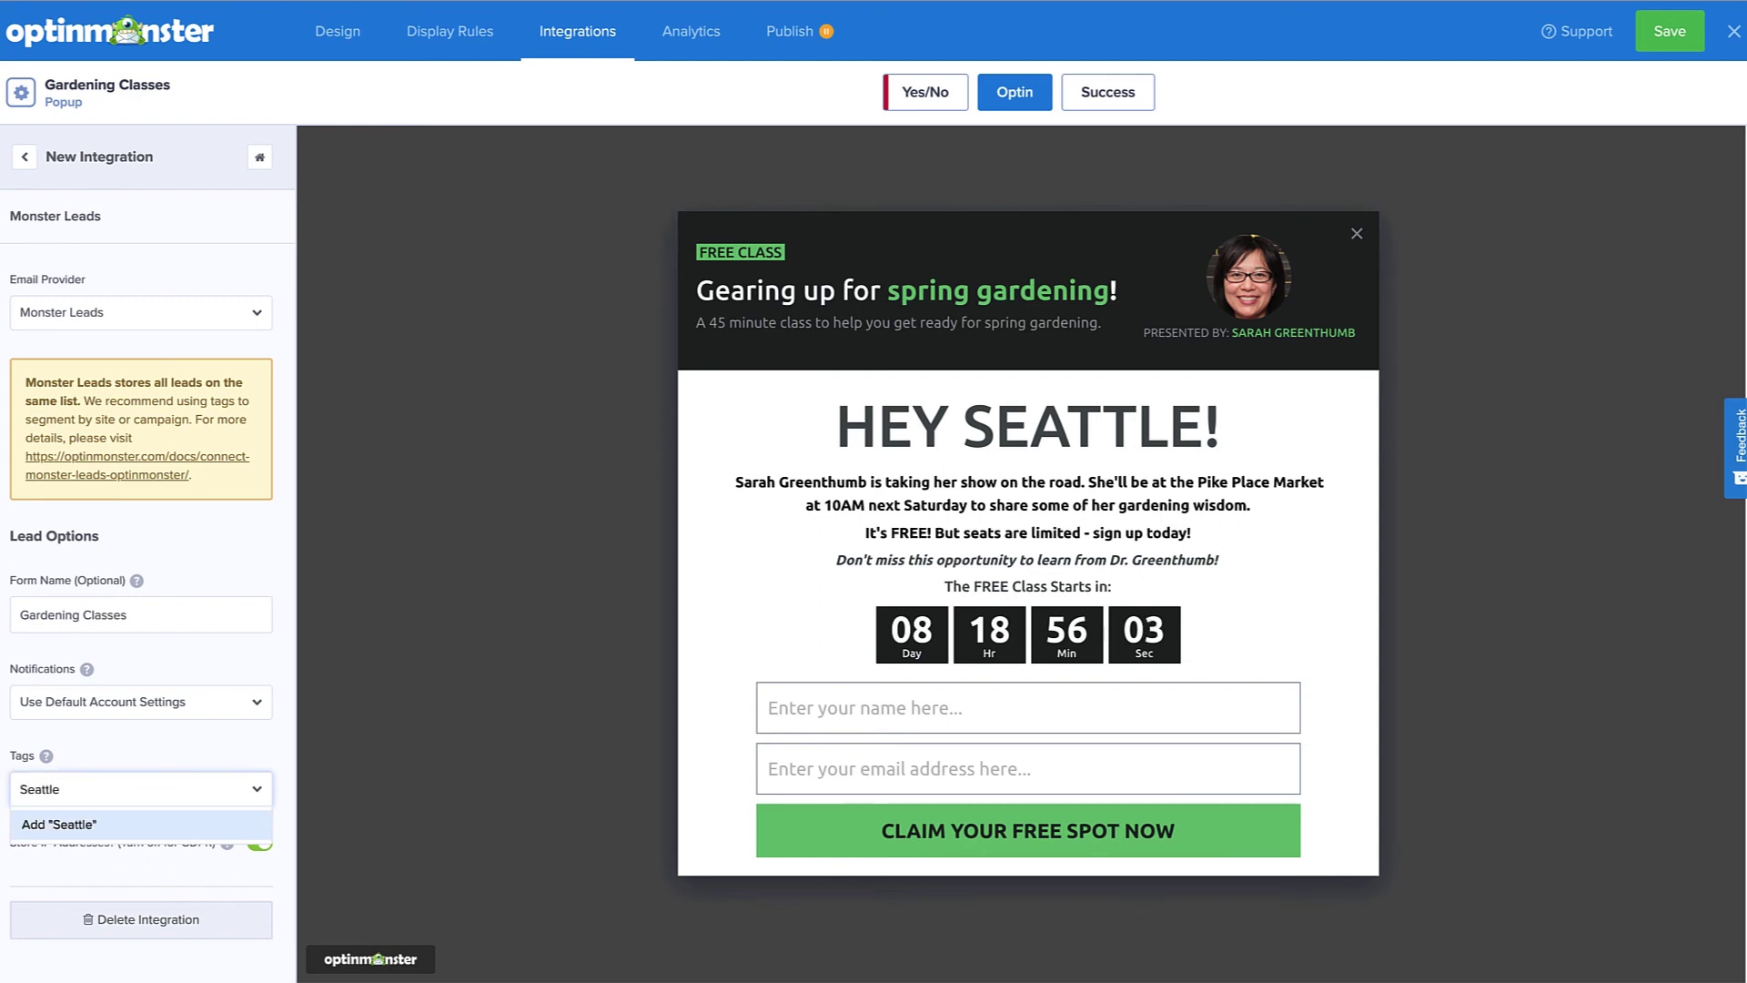
pyautogui.click(109, 825)
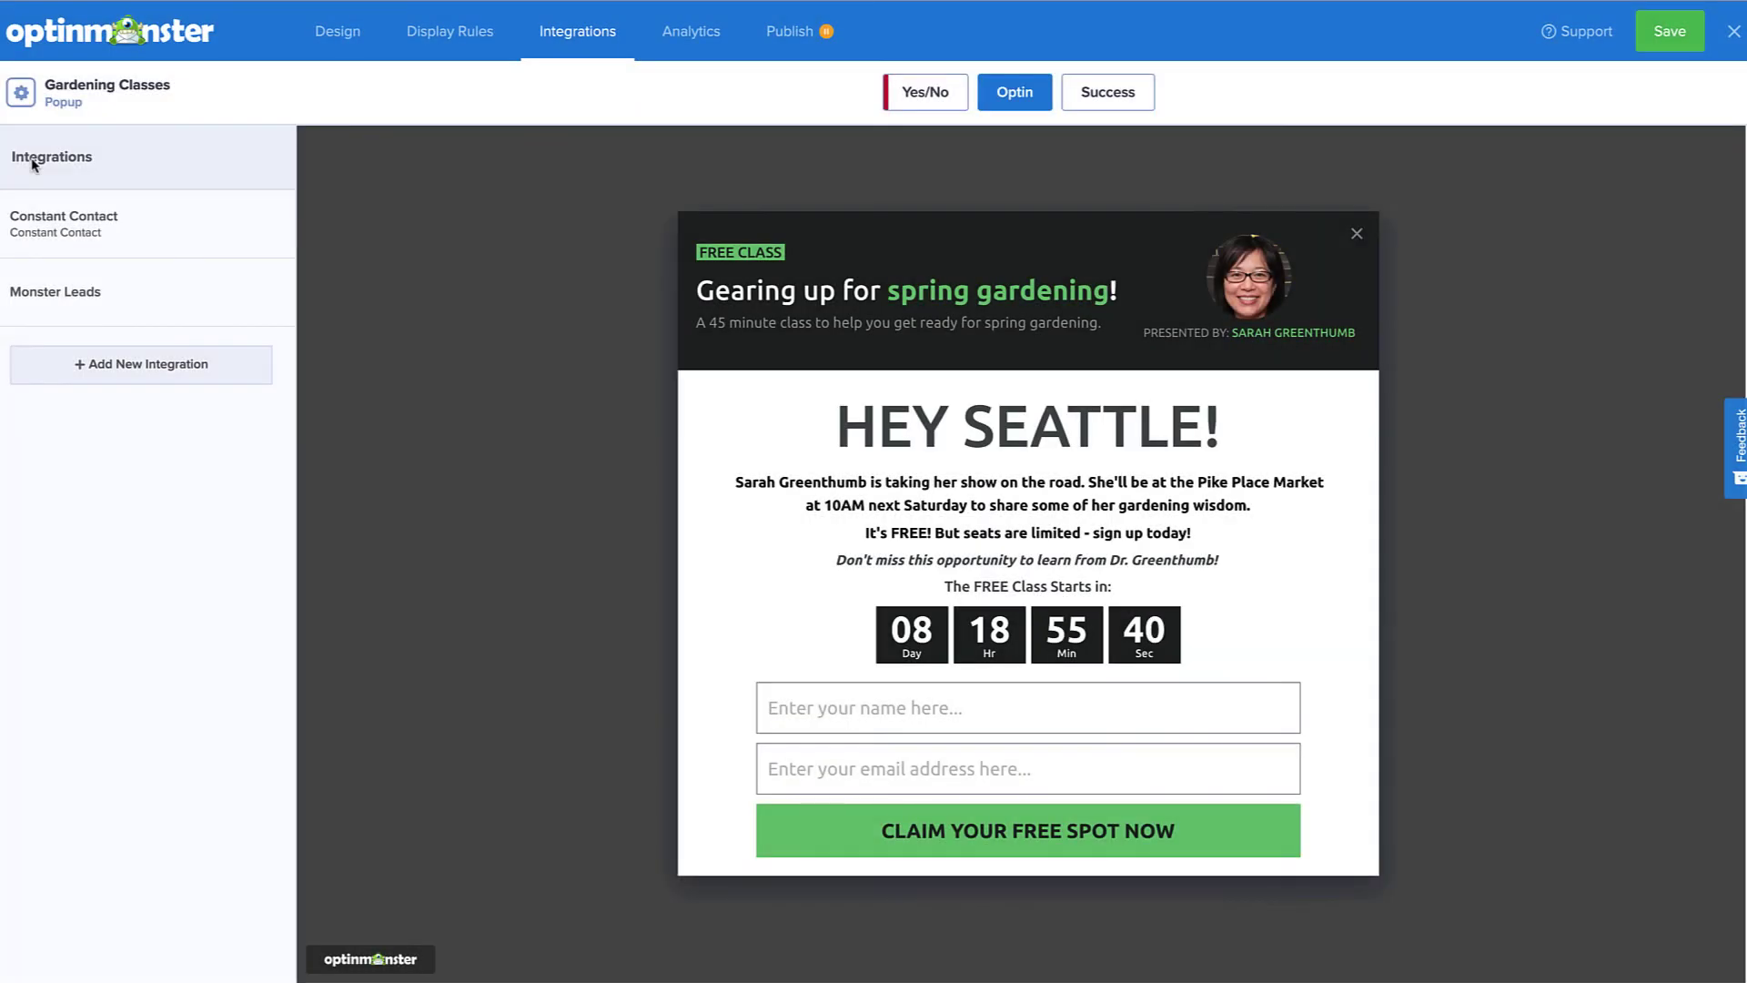
# - Set the campaign status to Published and save it
pyautogui.click(795, 44)
pyautogui.click(581, 215)
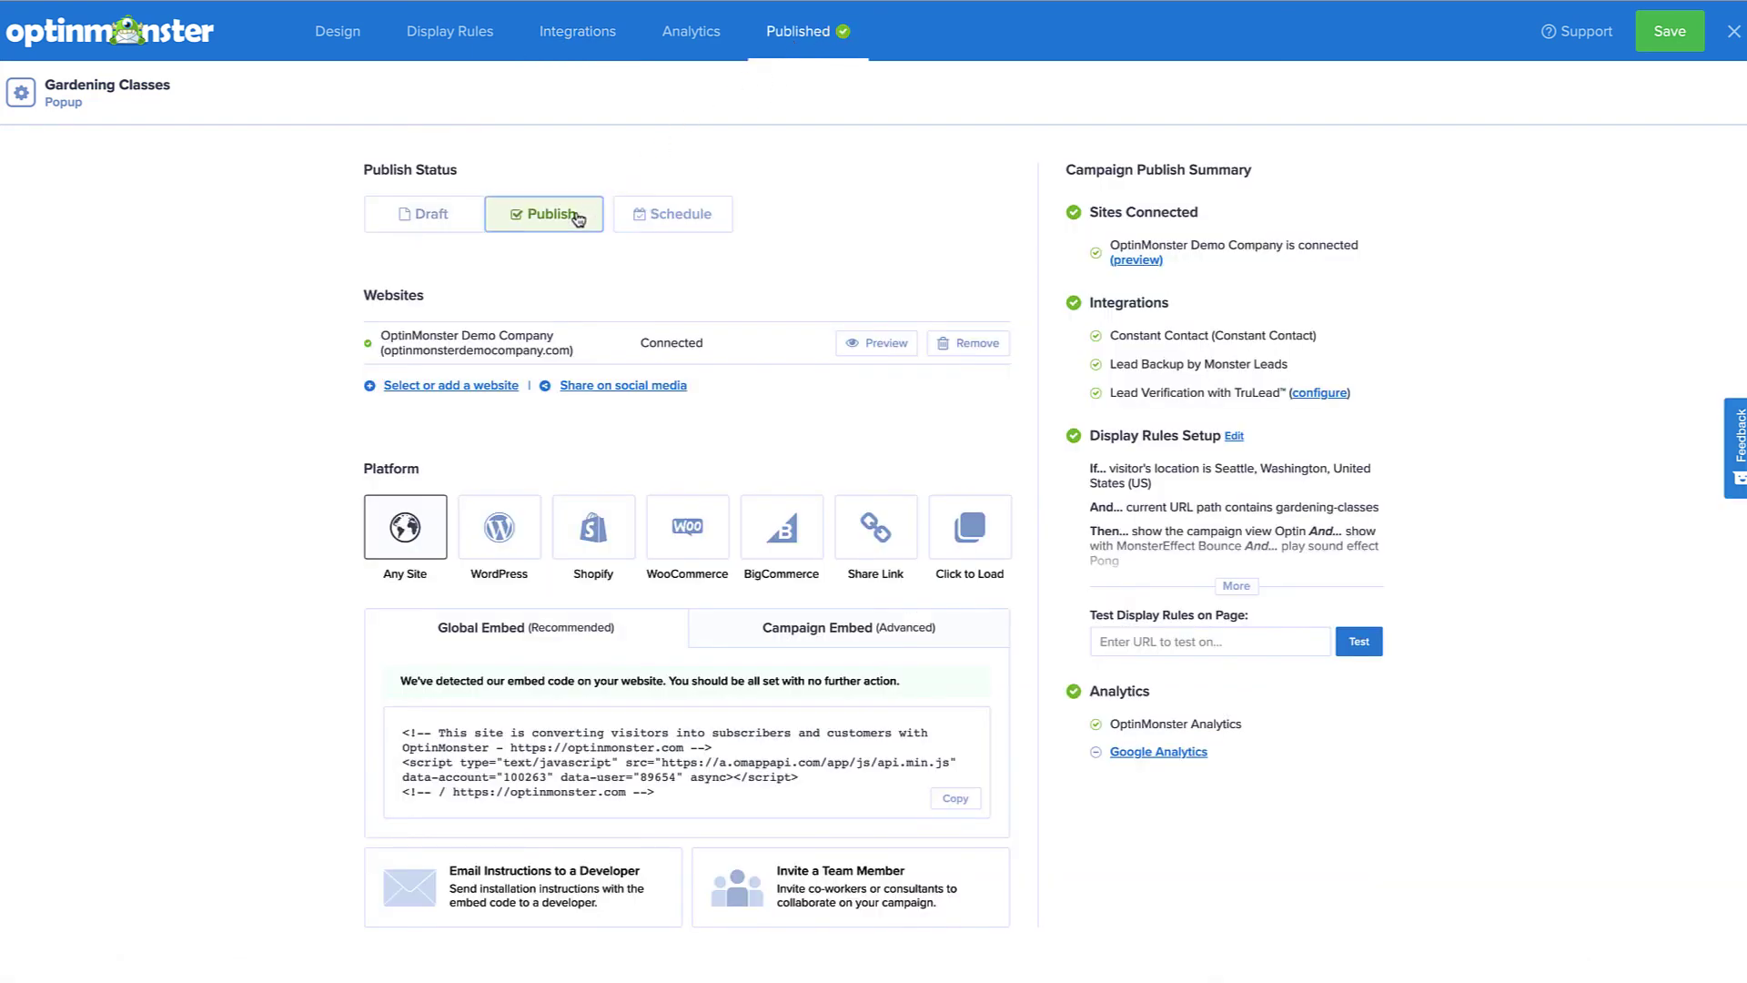
pyautogui.click(1662, 53)
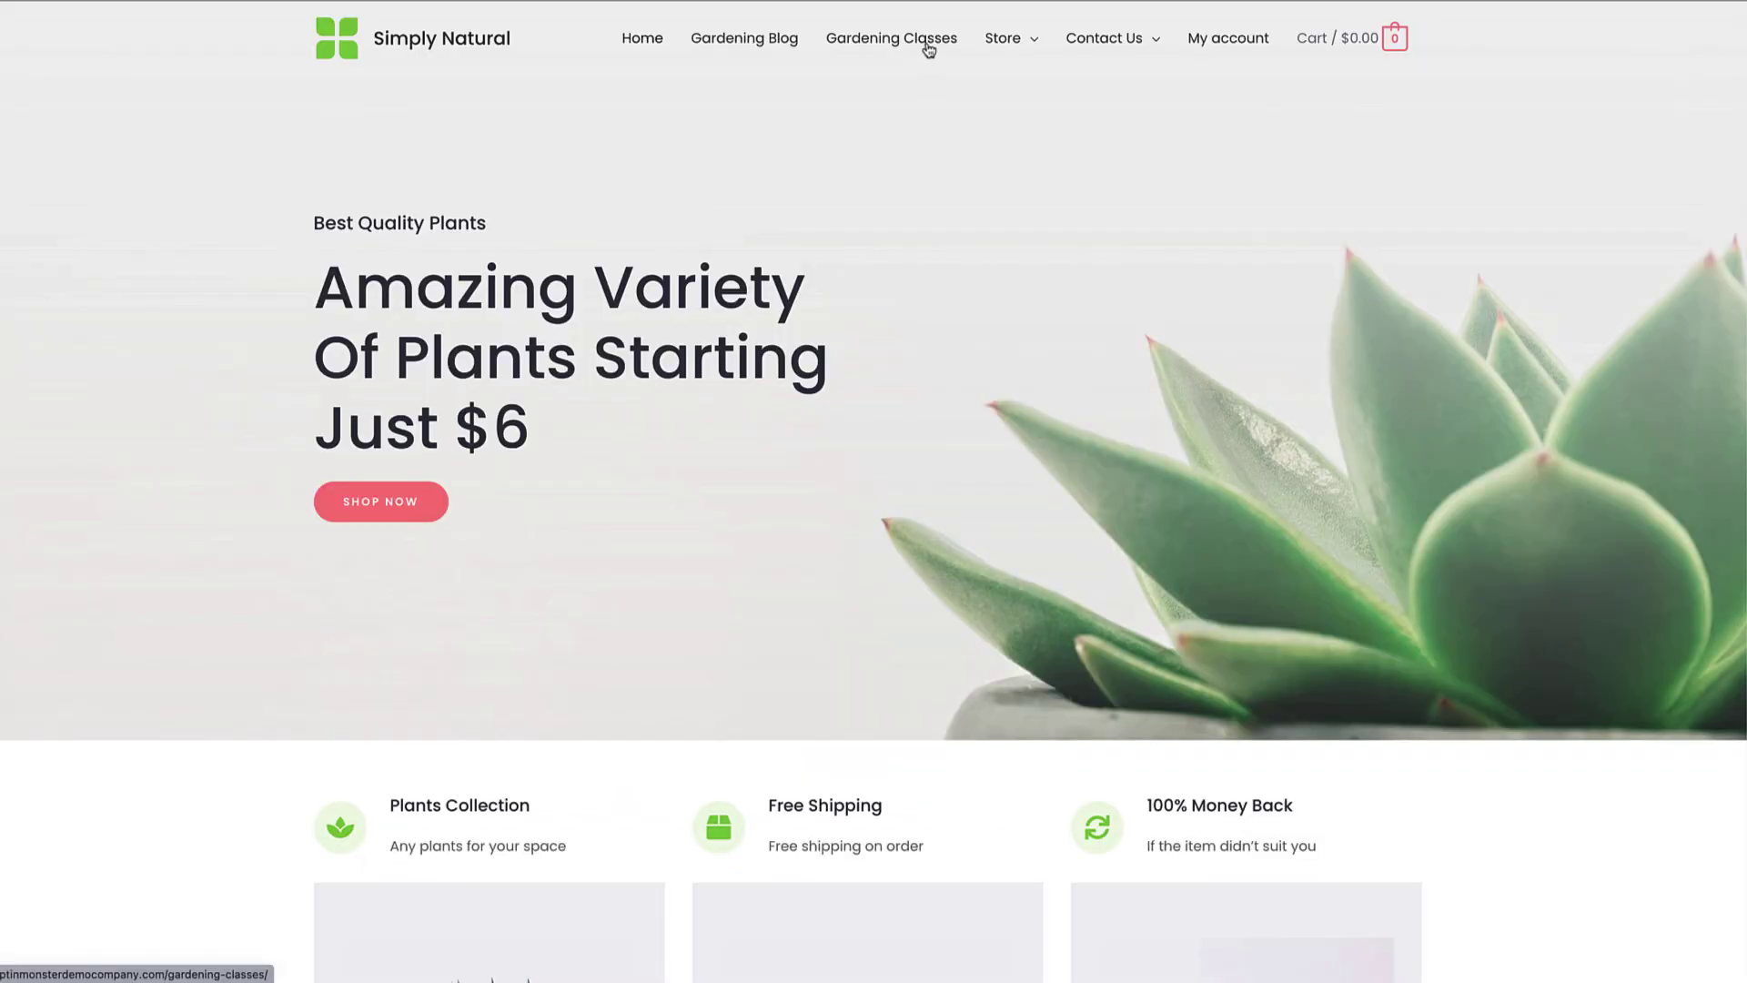
# - Reopen the Gardening Classes page to check the Hey Seattle popup, then scroll the docs page
pyautogui.click(928, 48)
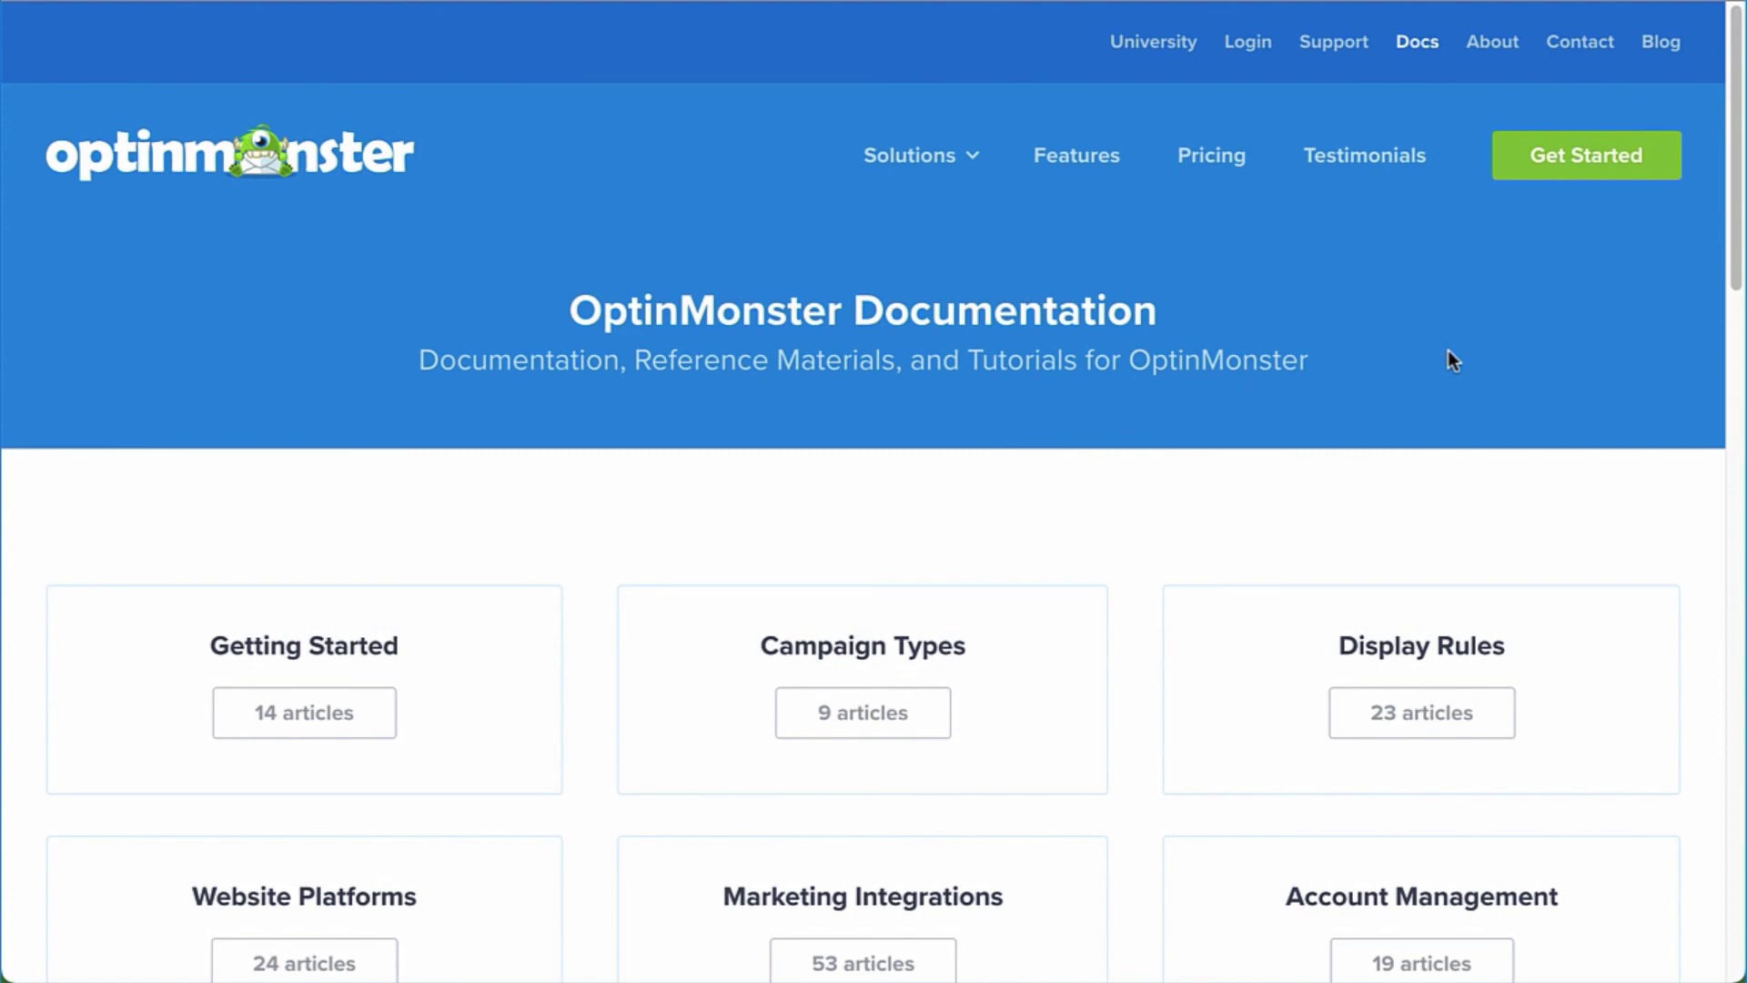
pyautogui.scroll(-7, 1448, 351)
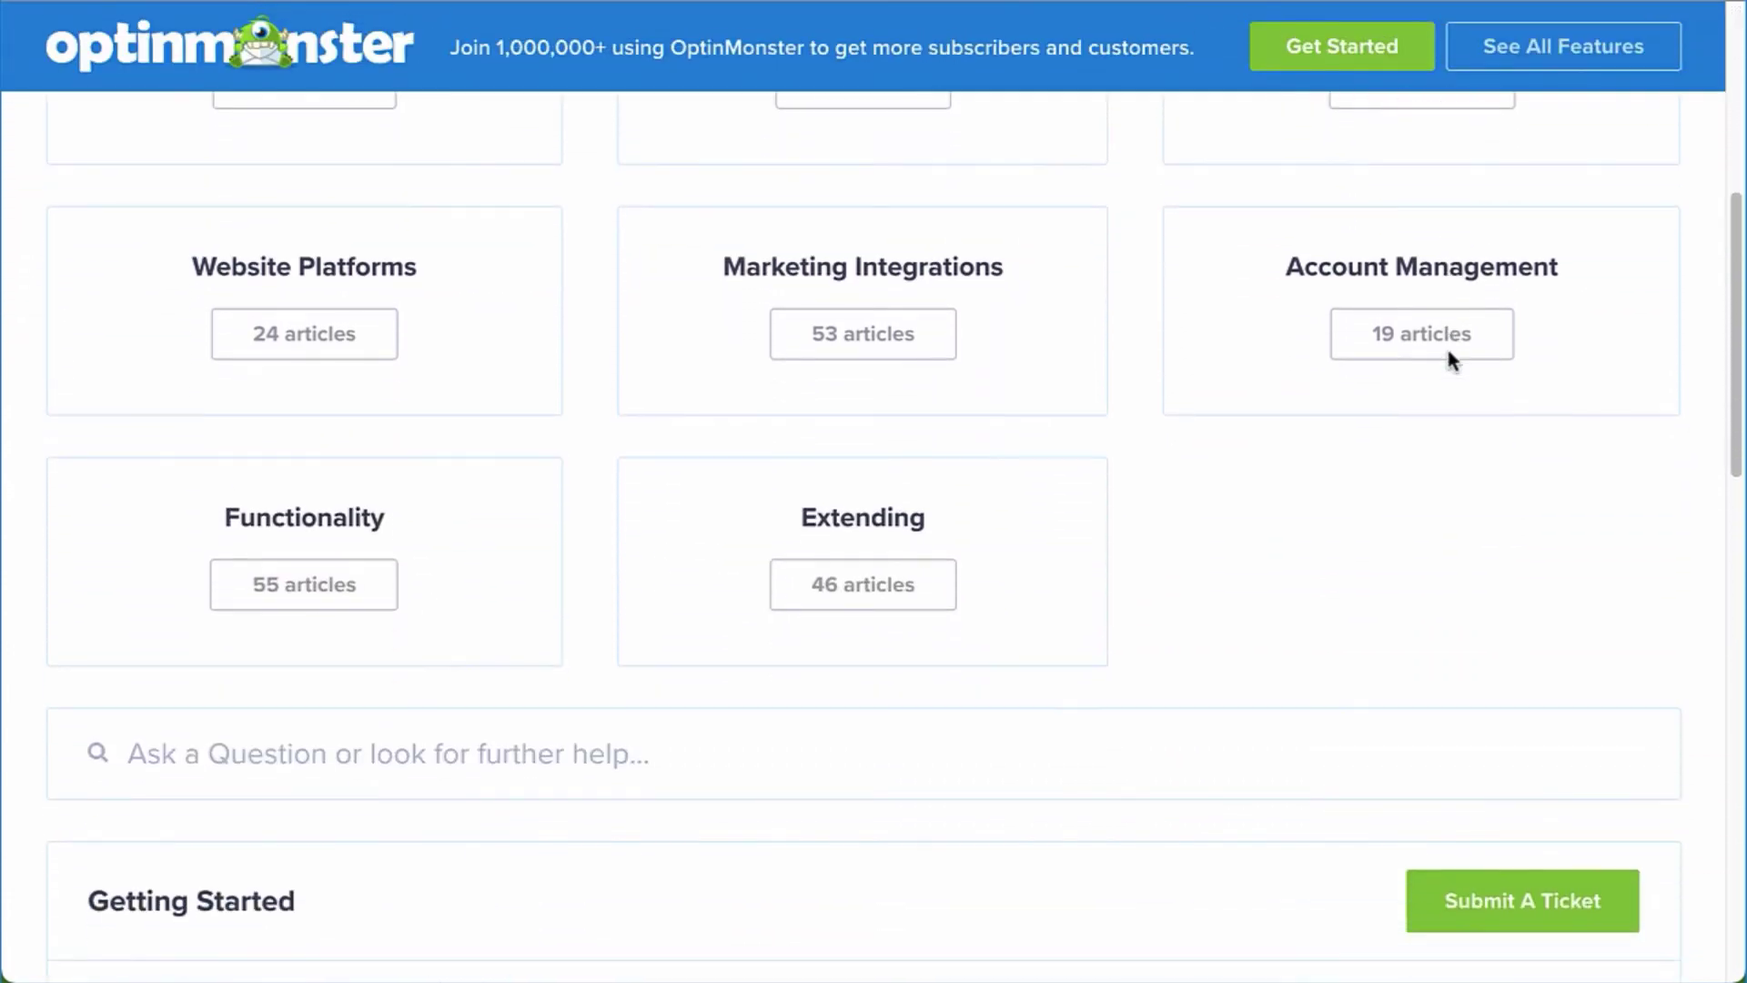